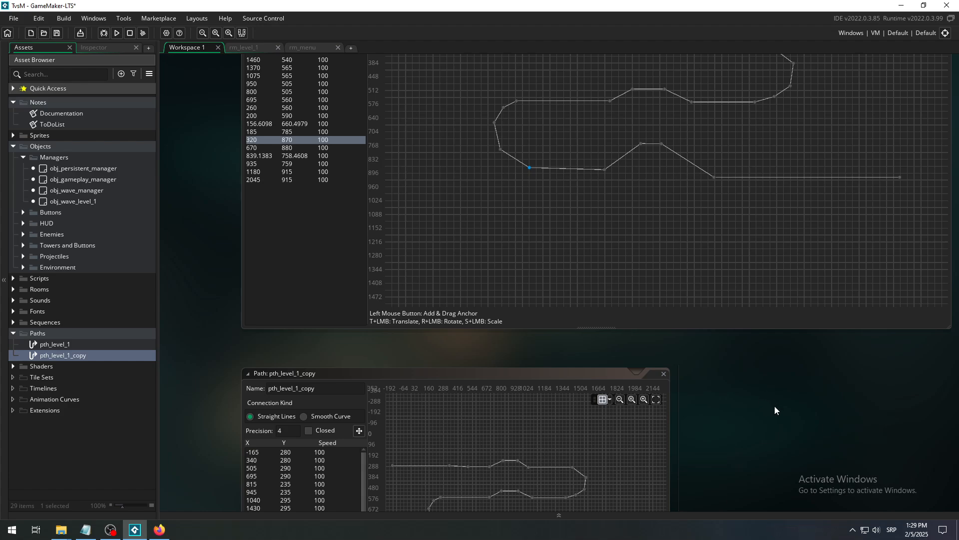
- Compare the points and shape of pth_level_1_copy with the route shown in the rm_level_1 room
mouse_move(785, 533)
middle_drag(198, 386, 188, 213)
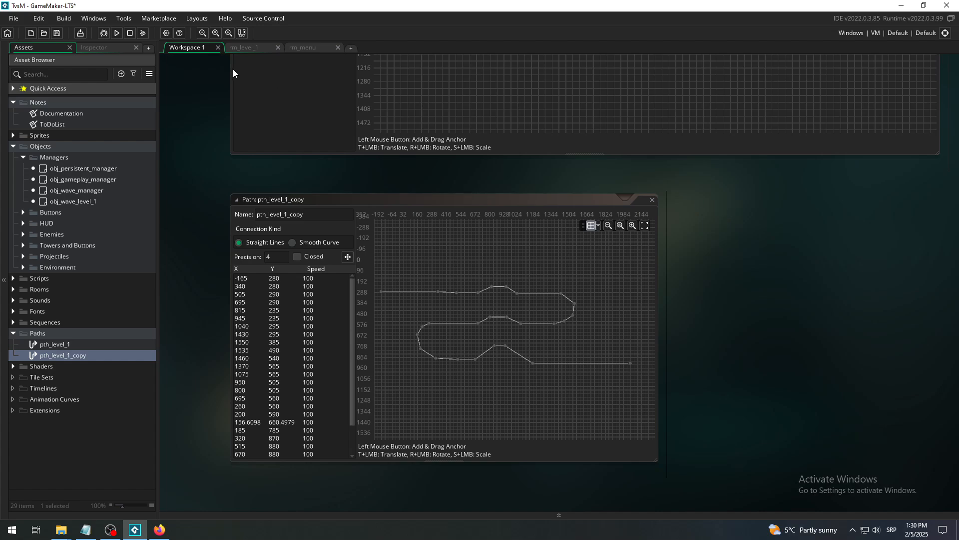
click(244, 49)
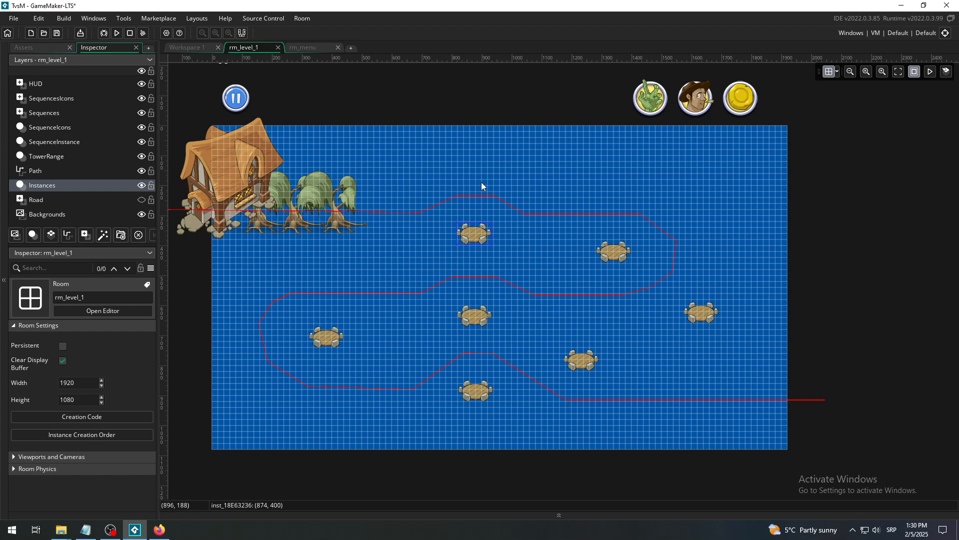
click(188, 48)
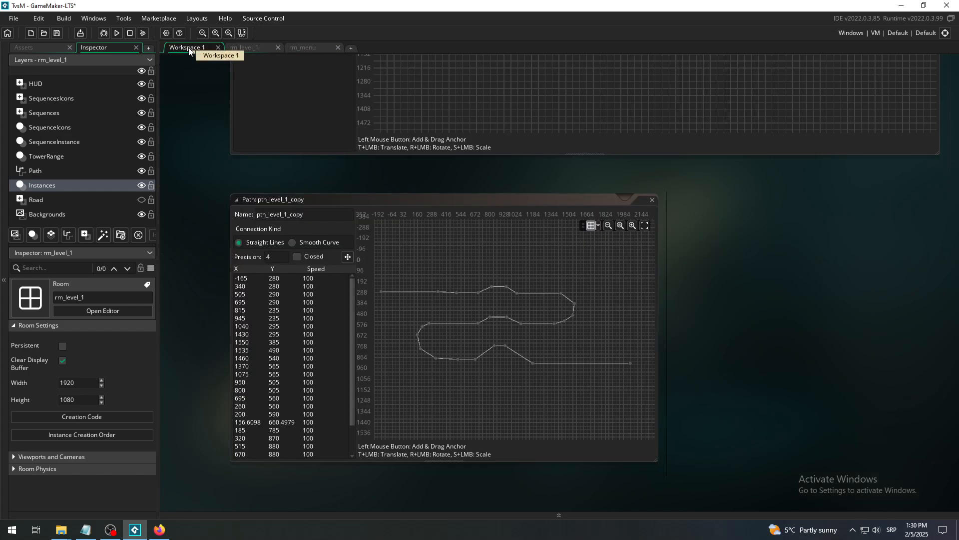
click(262, 46)
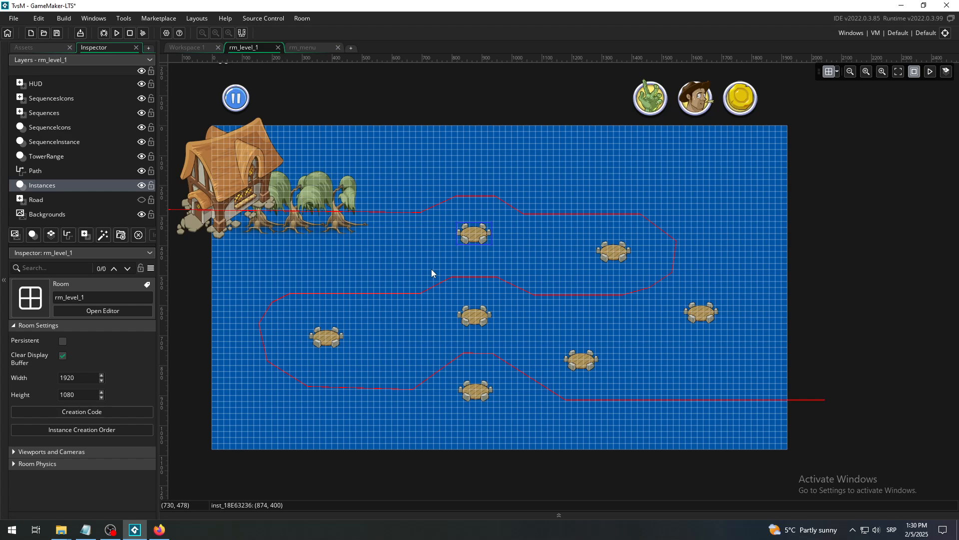
click(197, 46)
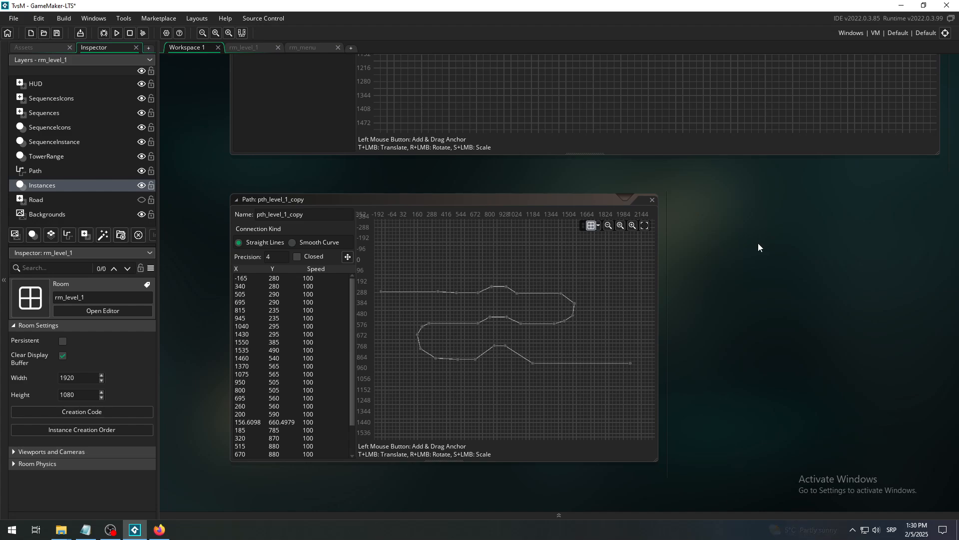
- Close the pth_level_1_copy editor, then create a new path asset in the Paths group and enlarge its editor window
click(651, 202)
click(652, 201)
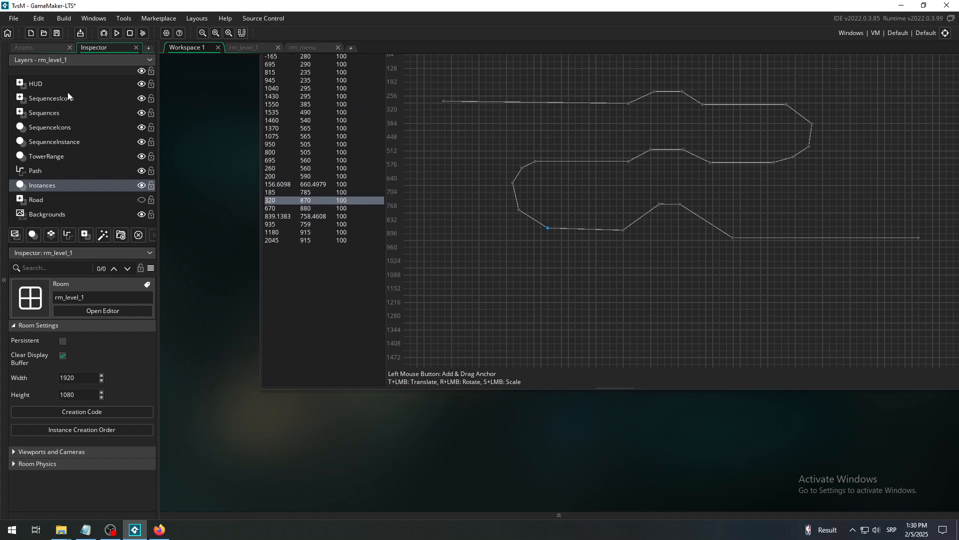
click(26, 49)
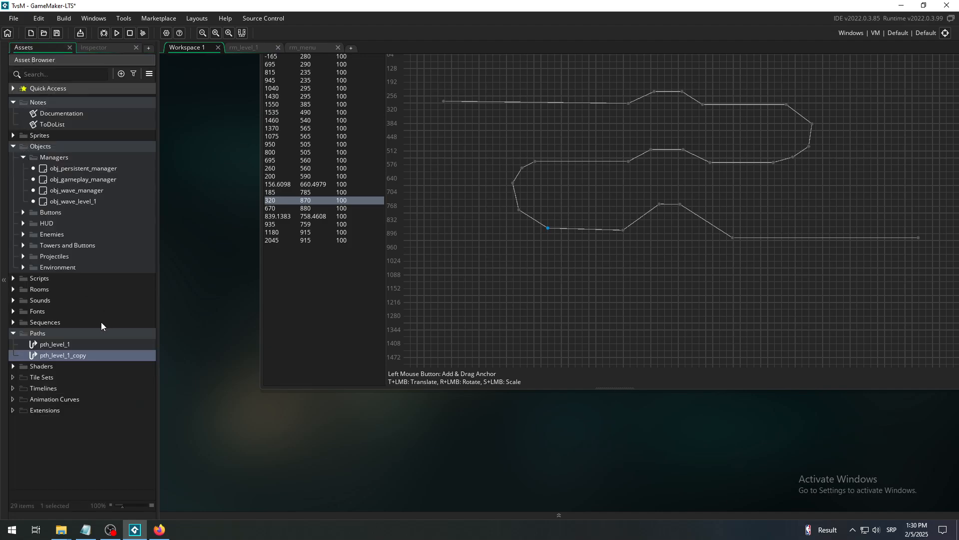
click(59, 333)
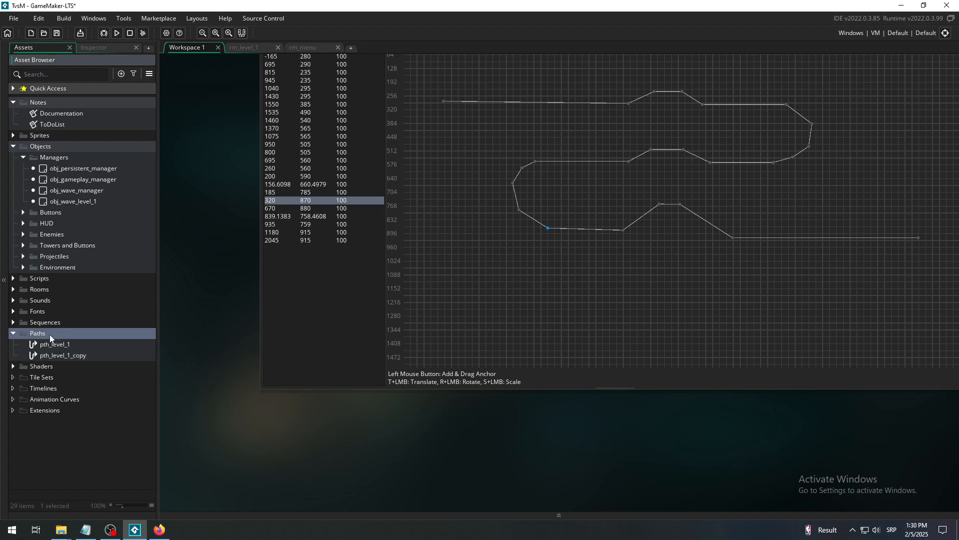
right_click(77, 333)
mouse_move(125, 338)
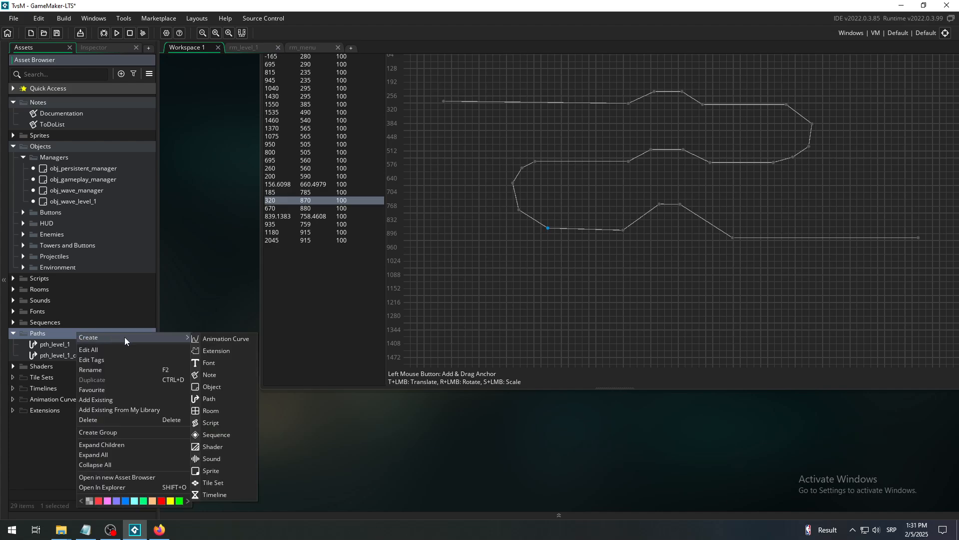
click(219, 399)
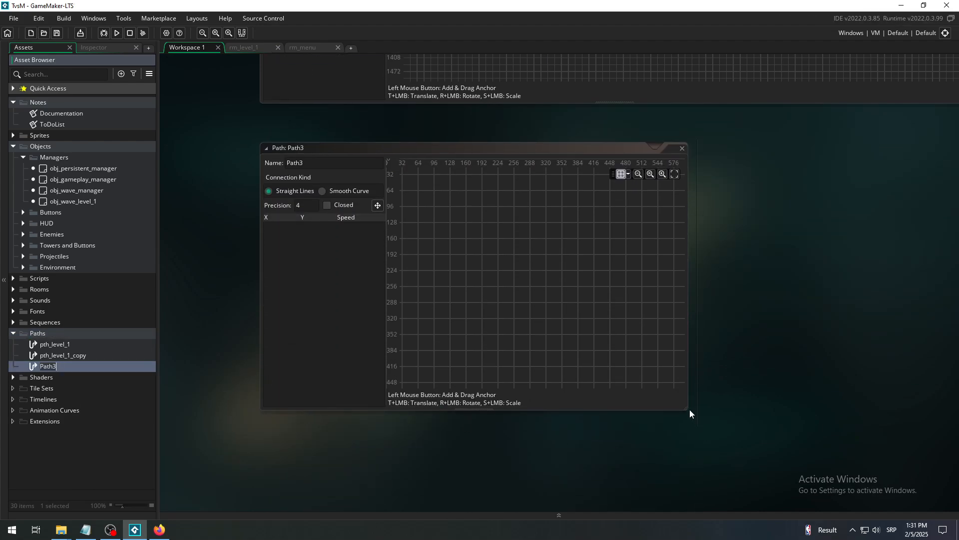
drag(690, 413, 860, 489)
- Examine the empty Path3 editor alongside the point list and shape of pth_level_1
scroll(208, 338, up, 4)
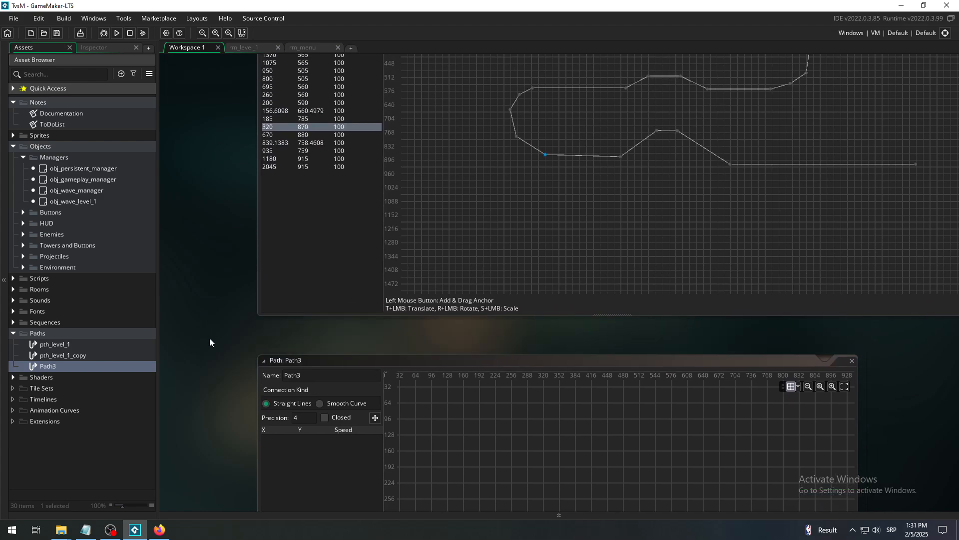
scroll(207, 186, up, 5)
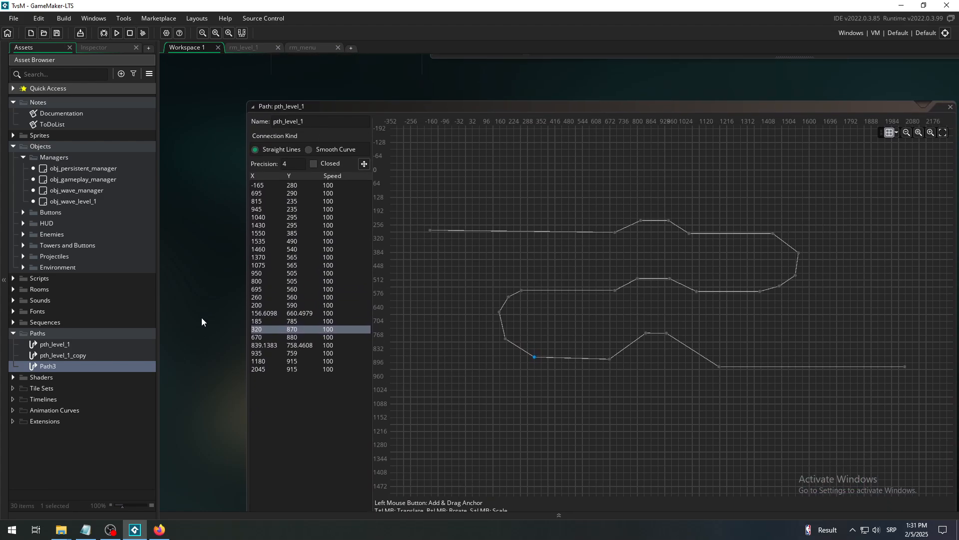
scroll(202, 317, down, 8)
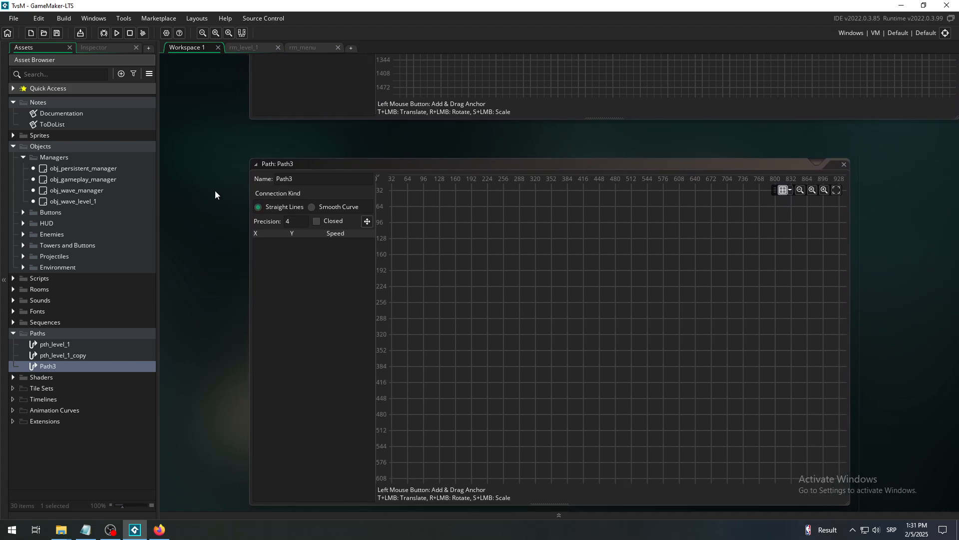
middle_drag(215, 191, 194, 207)
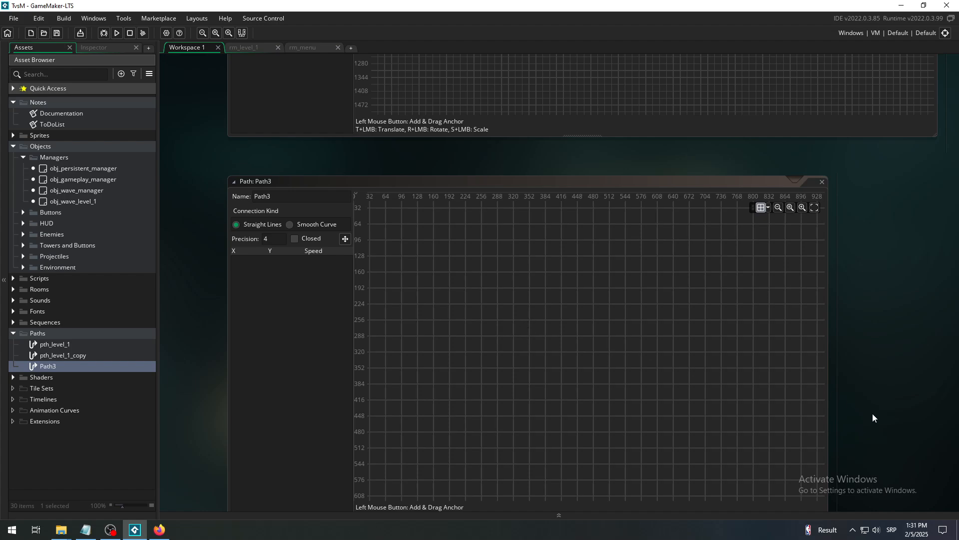
middle_drag(872, 413, 878, 339)
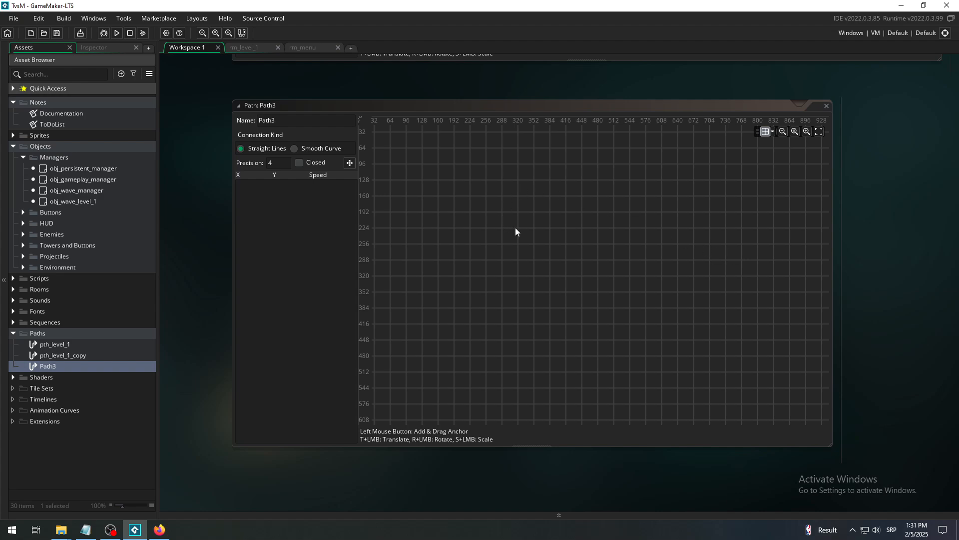
middle_drag(928, 107, 933, 253)
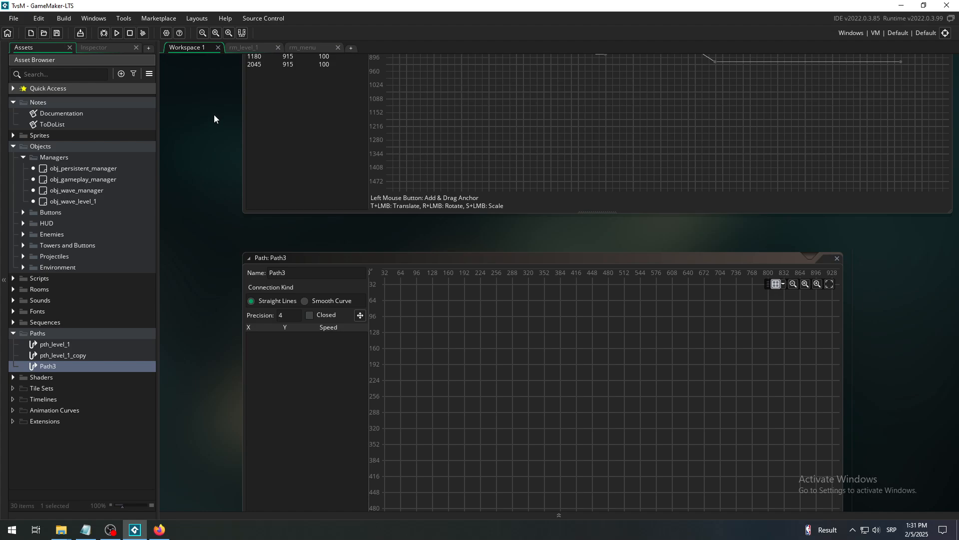
middle_drag(214, 158, 218, 120)
middle_drag(203, 289, 193, 172)
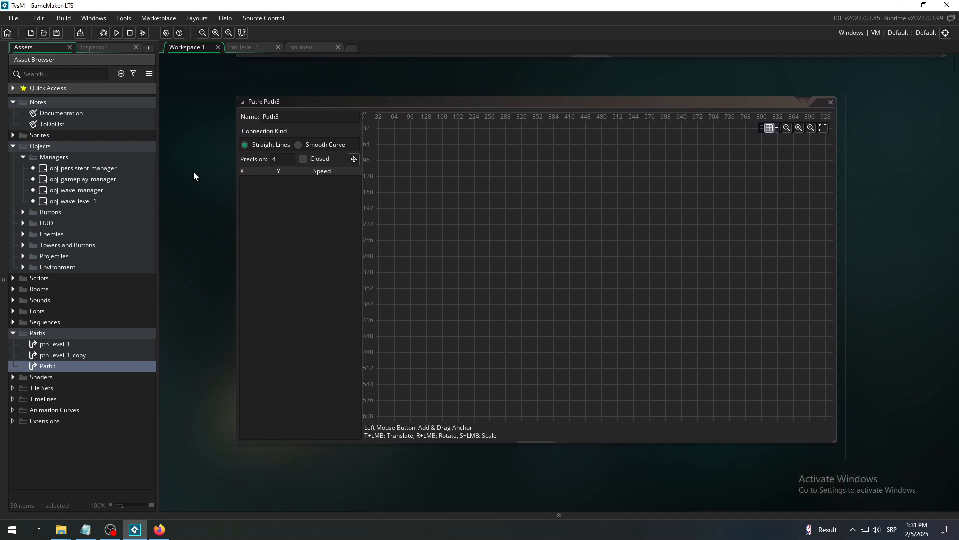
- Select the Path layer in rm_level_1, then hide and show it again to see the route over the level
click(240, 49)
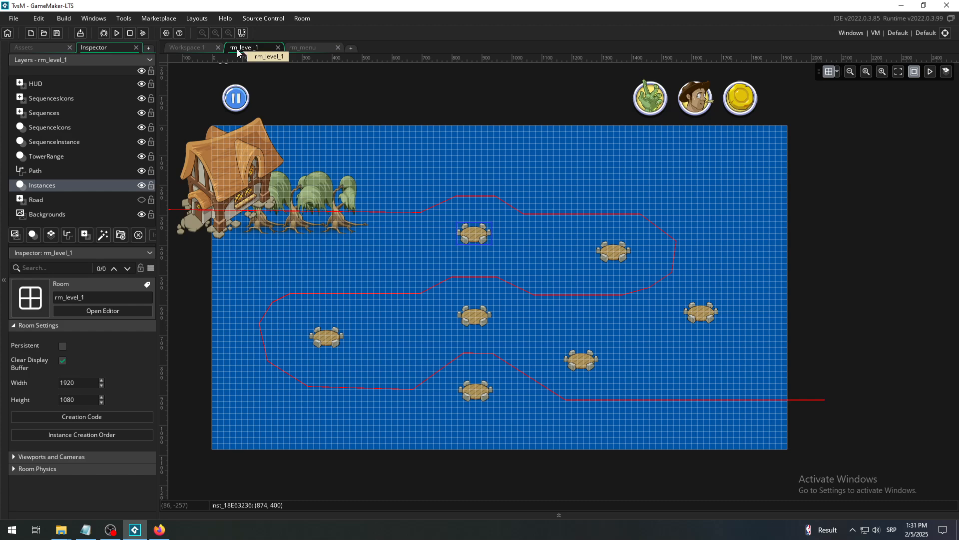
click(898, 72)
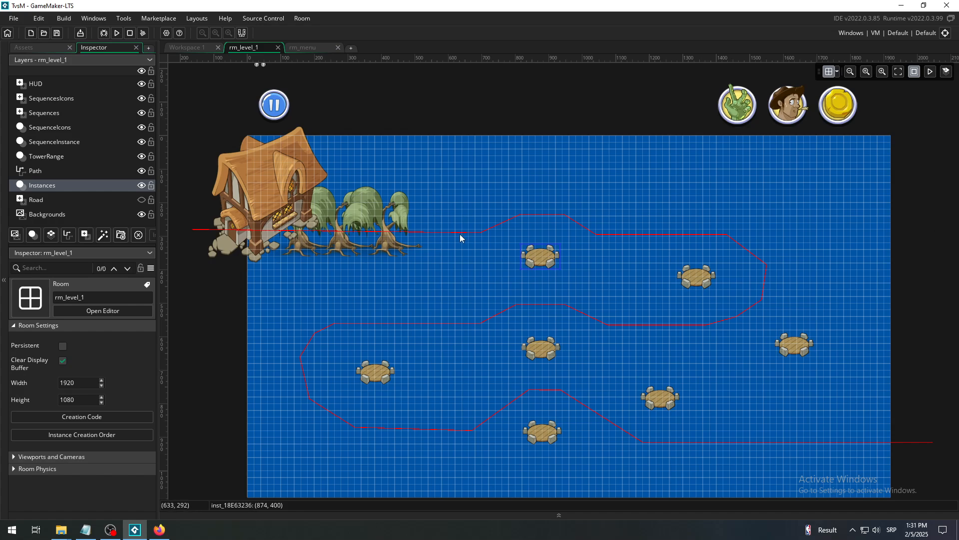
click(62, 171)
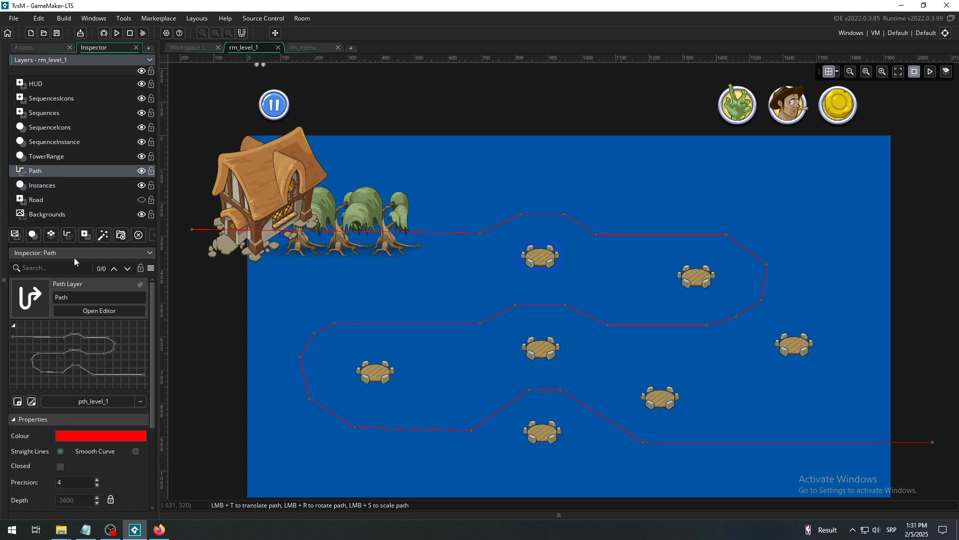
click(142, 170)
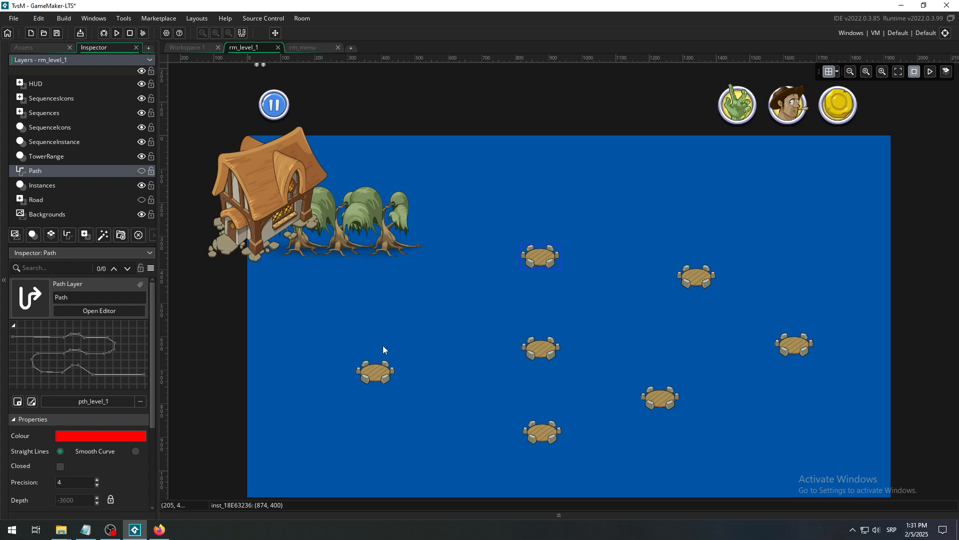
scroll(429, 381, down, 2)
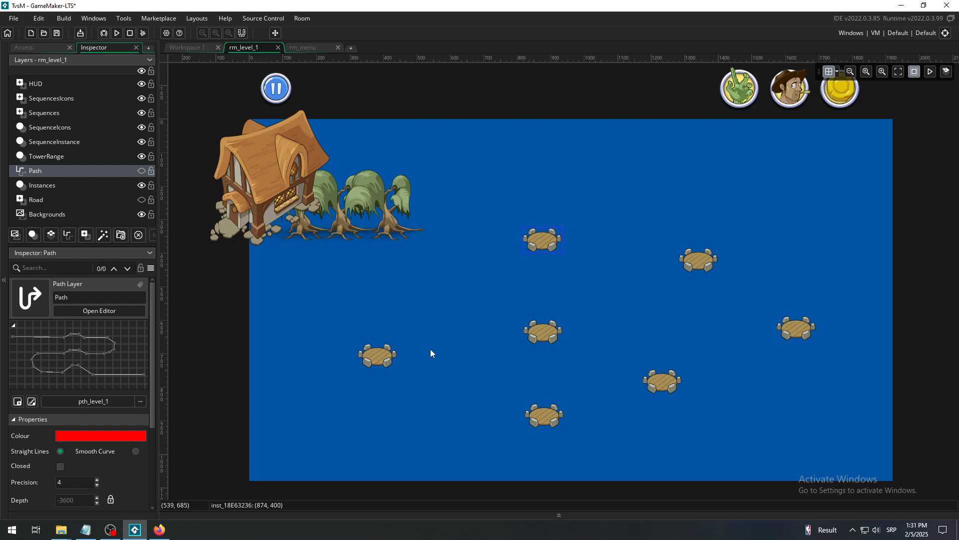
click(141, 171)
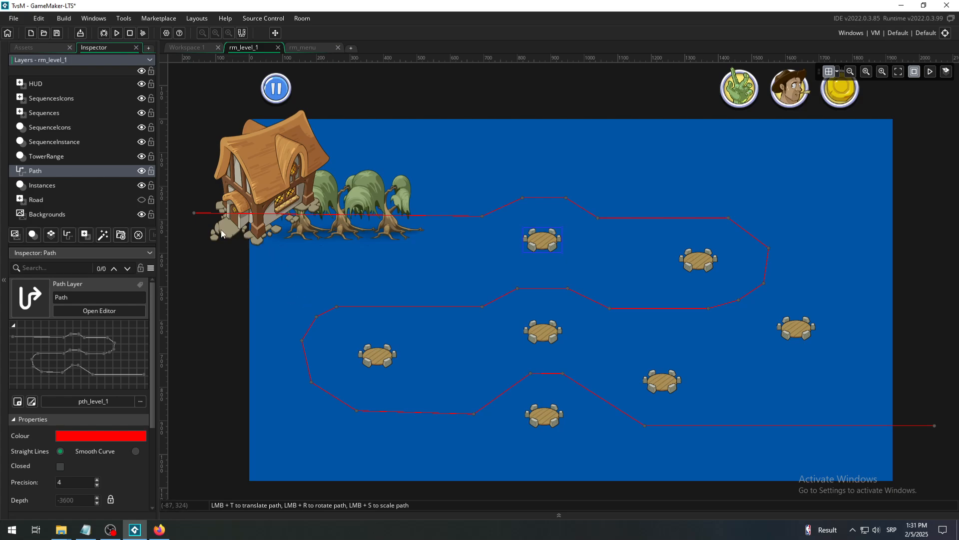
- Examine up close the path's starting point outside the room, beside the house
middle_drag(425, 254, 672, 399)
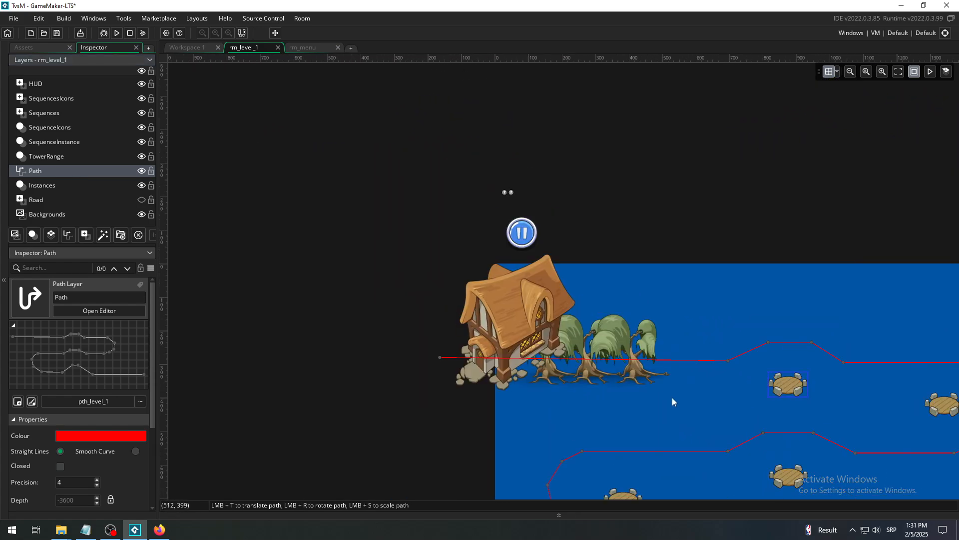
scroll(851, 74, down, 1)
click(885, 72)
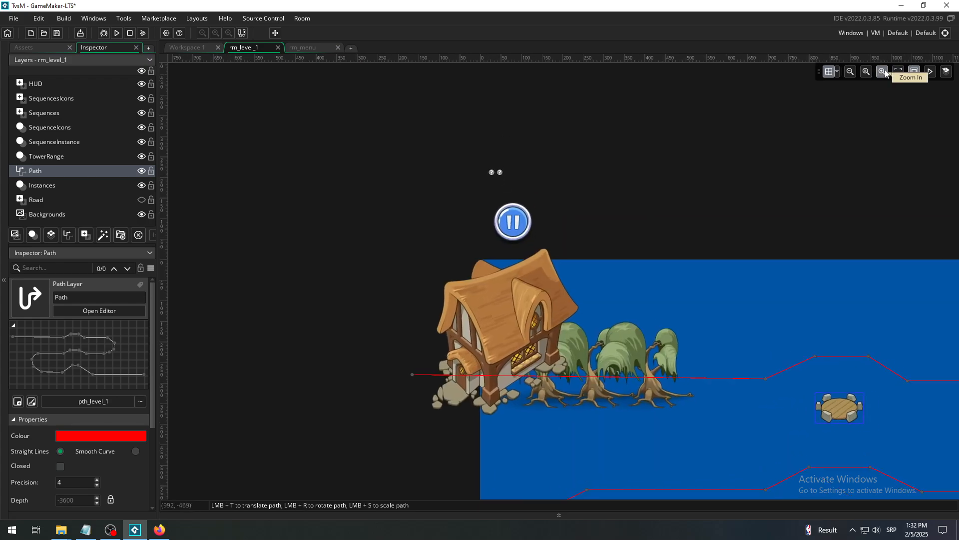
click(885, 71)
click(885, 72)
click(885, 72)
click(885, 71)
click(885, 72)
click(885, 71)
middle_drag(566, 311, 663, 164)
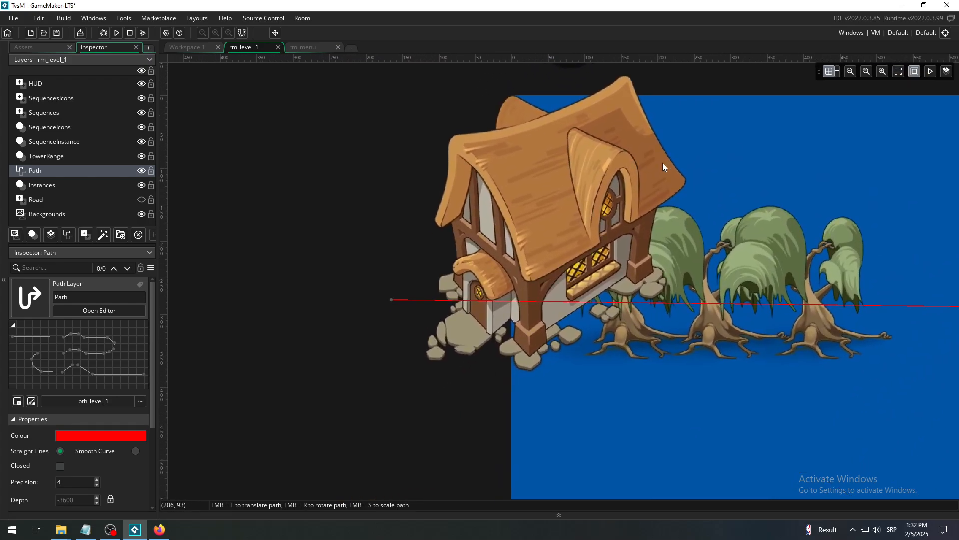
click(392, 298)
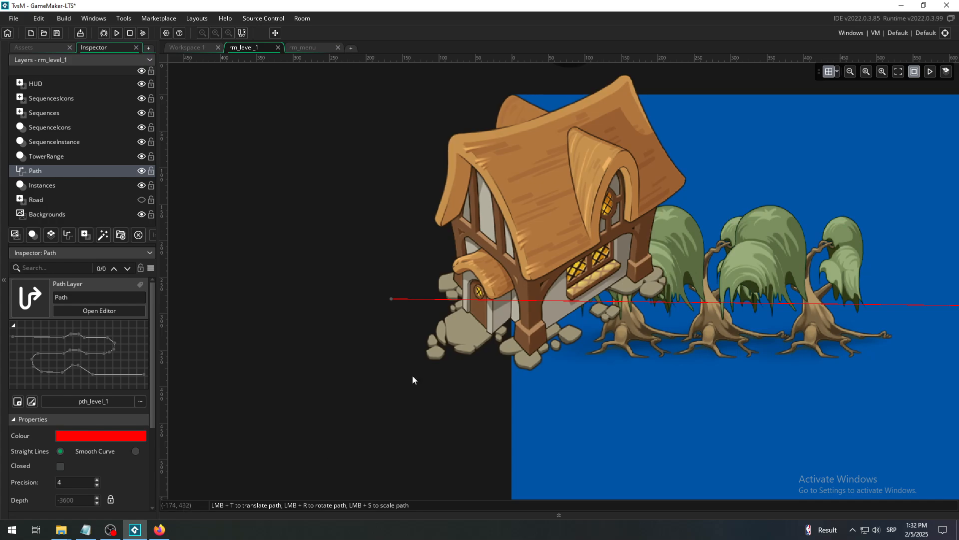
click(391, 300)
- Locate the first point of pth_level_1 in the path editor by selecting its -165, 280 entry
click(181, 47)
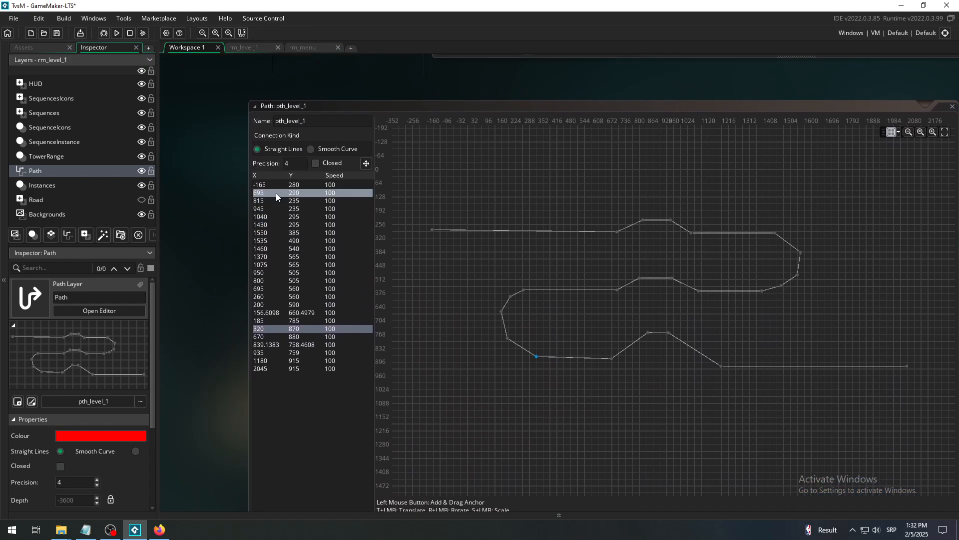
click(274, 185)
middle_drag(451, 199, 536, 265)
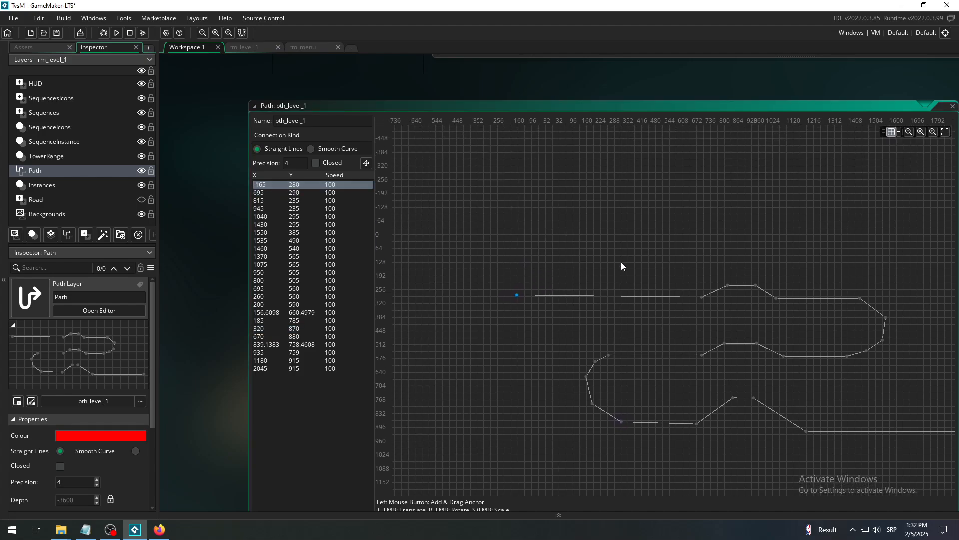
click(931, 132)
middle_drag(651, 233, 762, 247)
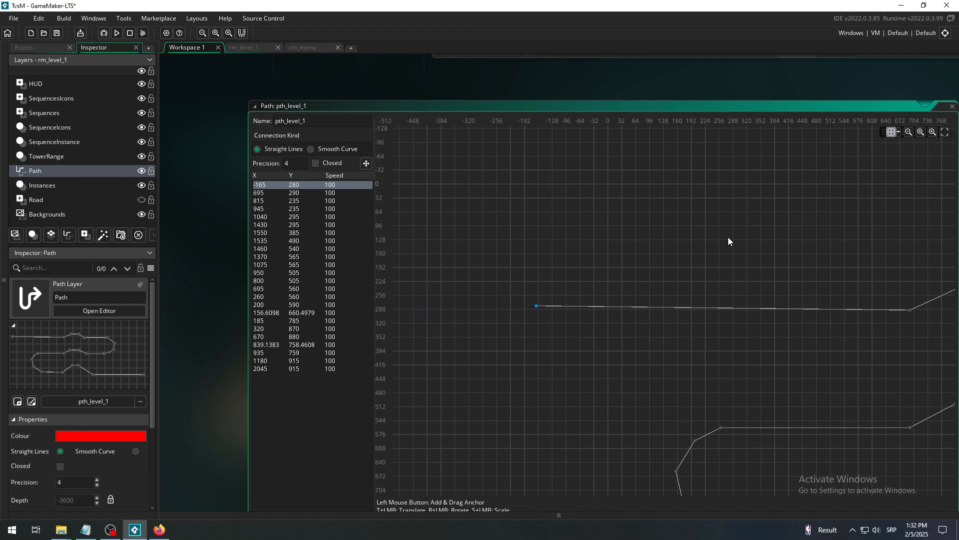
click(266, 191)
click(266, 185)
- Return to rm_level_1 and examine how the path's bends run around the tower spots
click(251, 47)
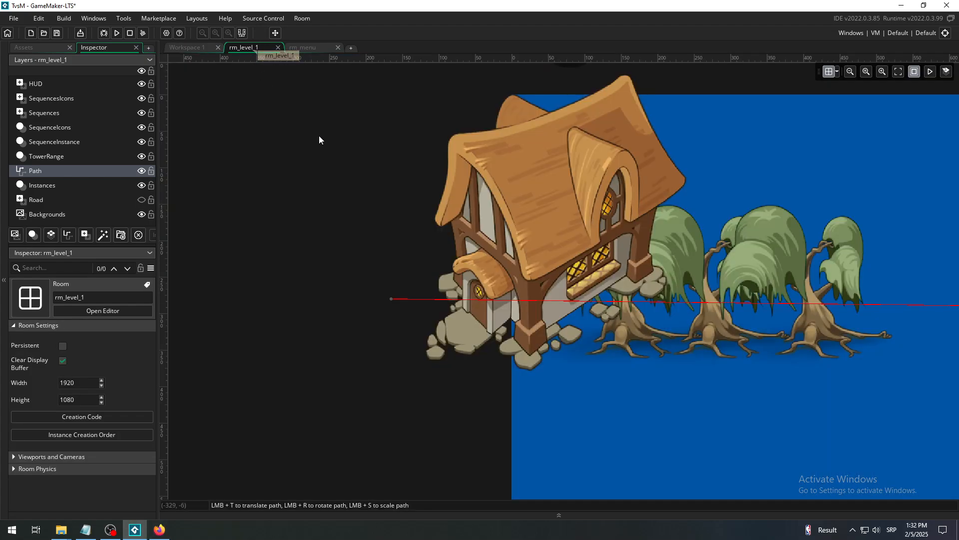
click(863, 72)
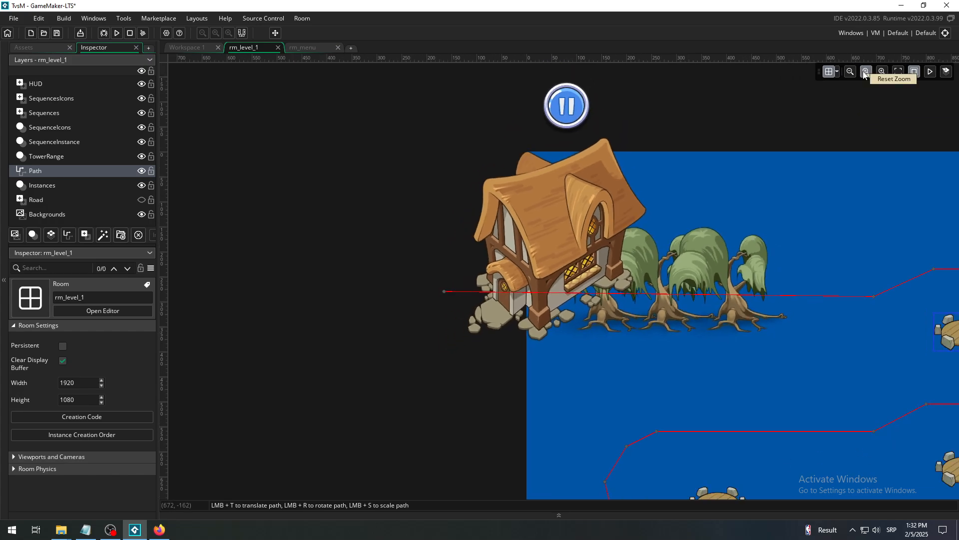
click(850, 72)
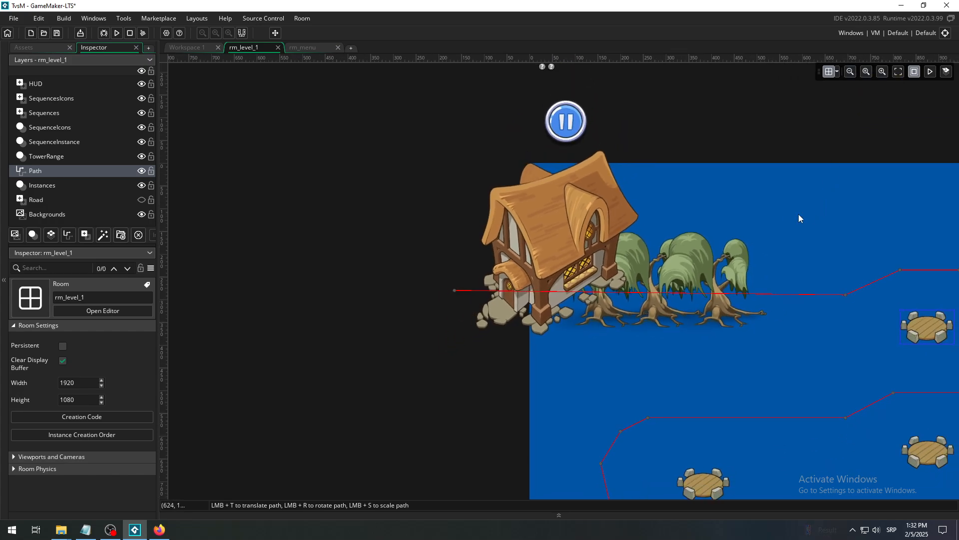
middle_drag(799, 214, 535, 112)
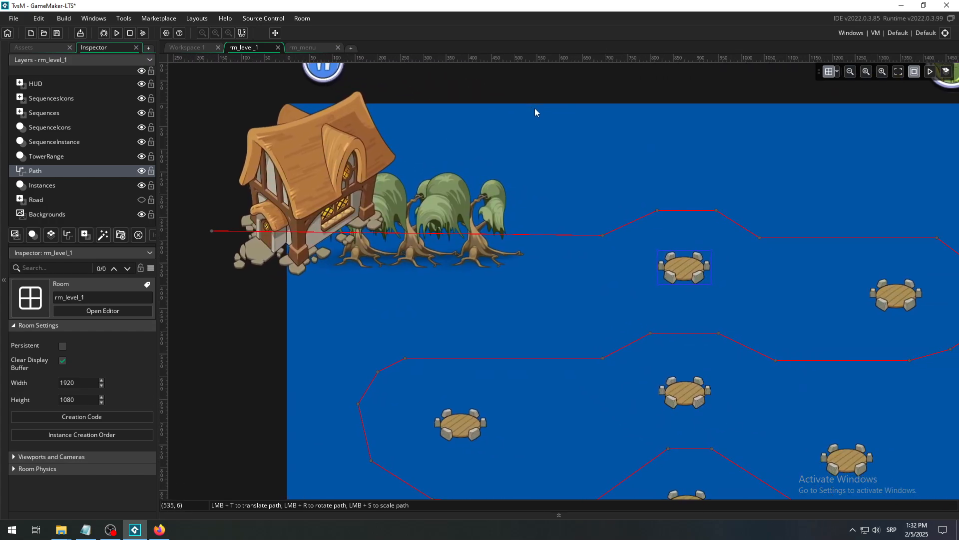
click(848, 73)
click(848, 73)
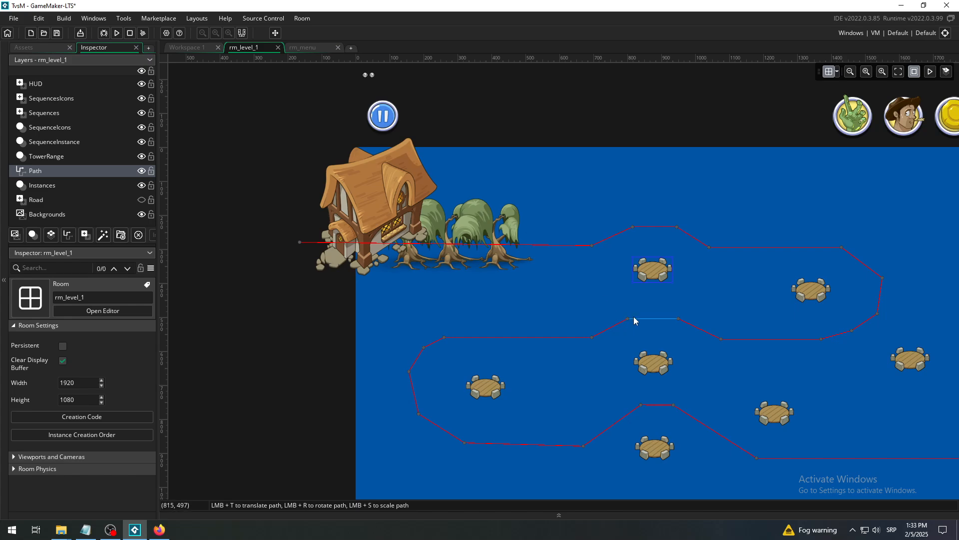
- Examine where the route enters rm_level_1 beside the house and where it leaves past the opposite room edge
middle_drag(633, 317, 559, 289)
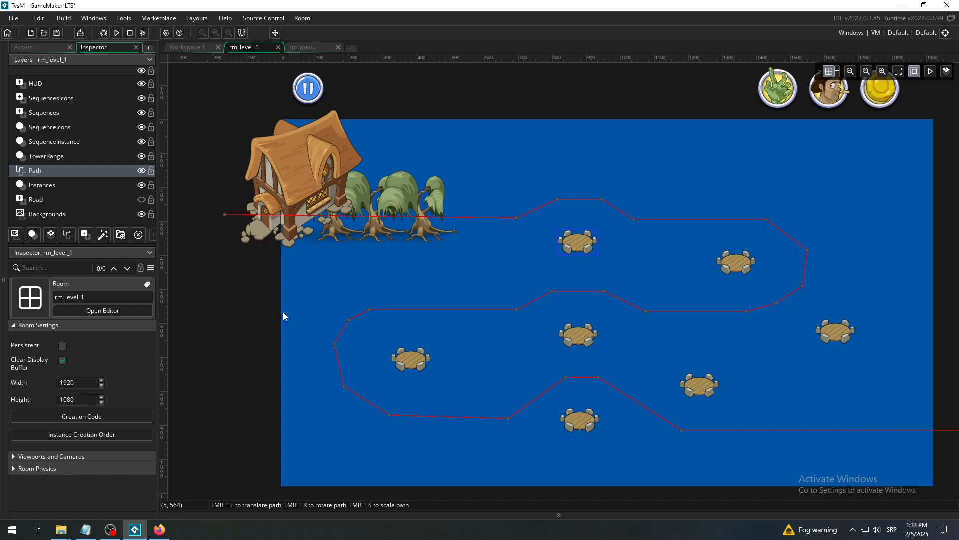
middle_drag(819, 296, 580, 267)
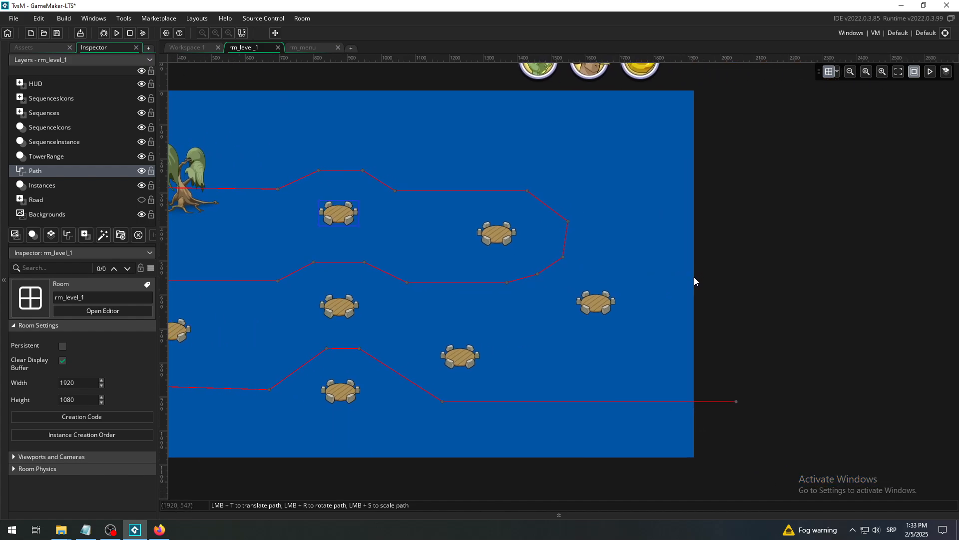
middle_drag(466, 262, 767, 267)
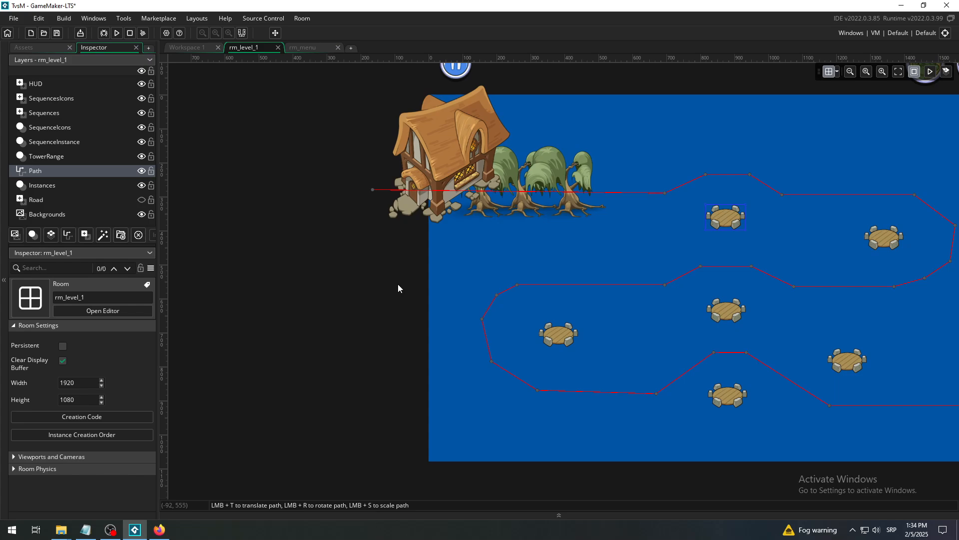
- Return to the path editors and place the first point of the empty Path3 at about 98, 286
click(179, 46)
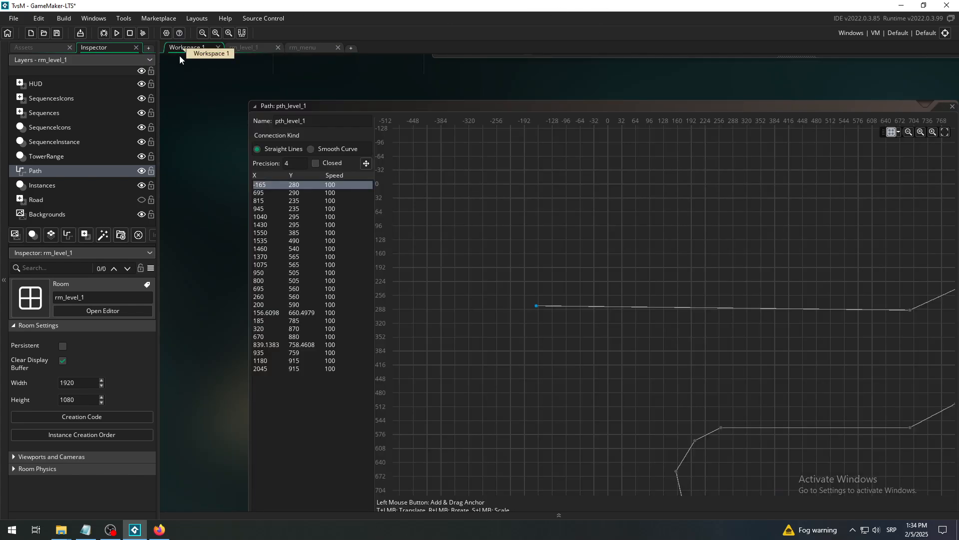
middle_drag(226, 336, 248, 119)
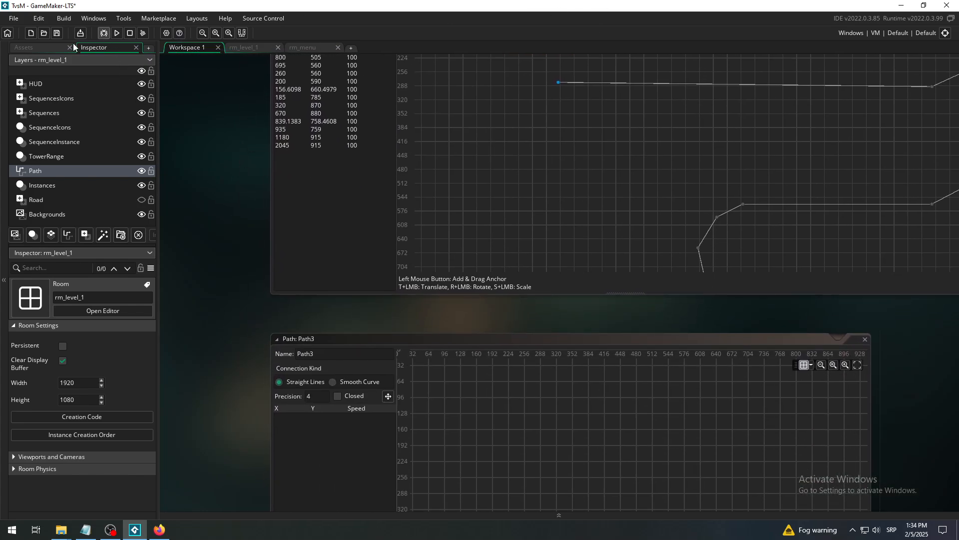
click(29, 48)
middle_drag(228, 397, 217, 165)
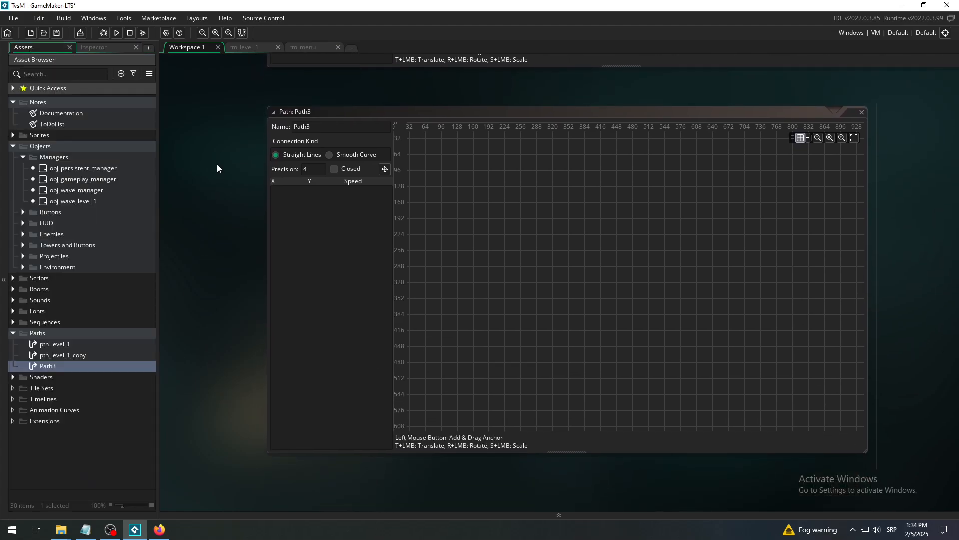
click(442, 266)
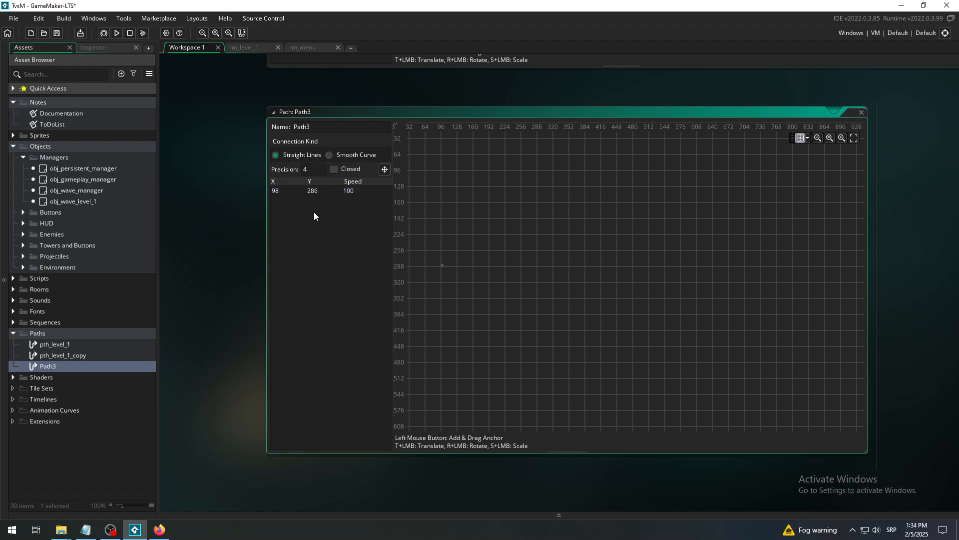
- Set the coordinates of Path3's first point to X -100 and Y 555
click(277, 193)
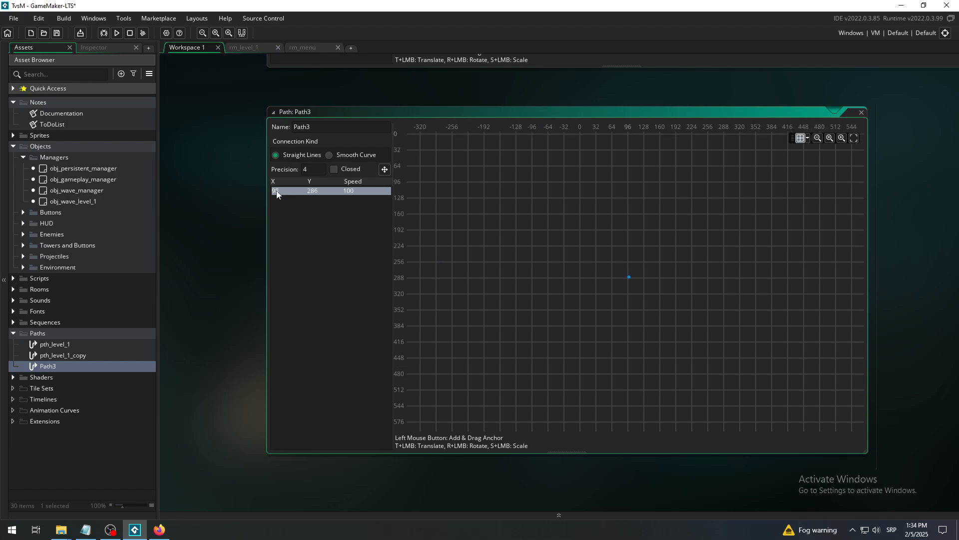
right_click(277, 194)
click(282, 195)
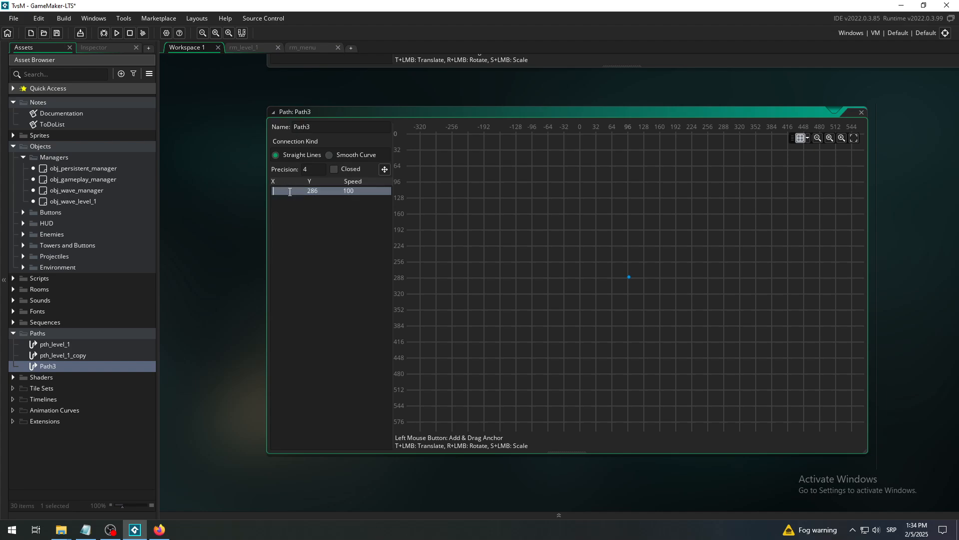
text(-100)
key(Return)
text(555)
click(326, 223)
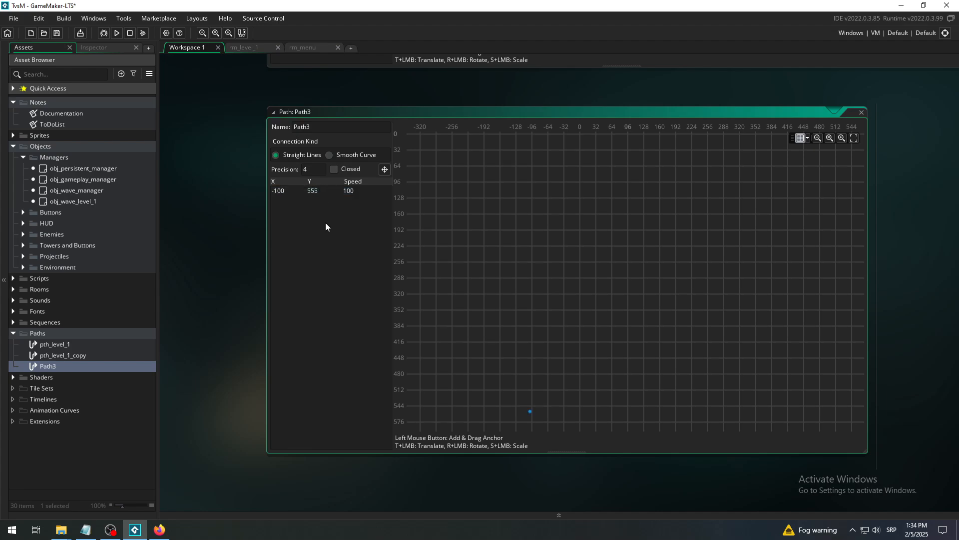
- Compare the first point's entry with its position on the Path3 grid
middle_drag(645, 320, 575, 175)
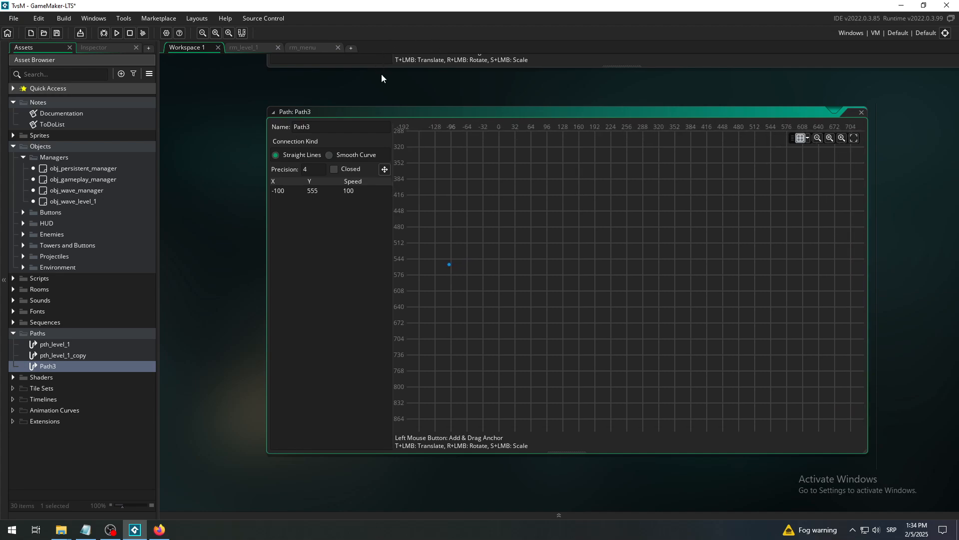
click(289, 193)
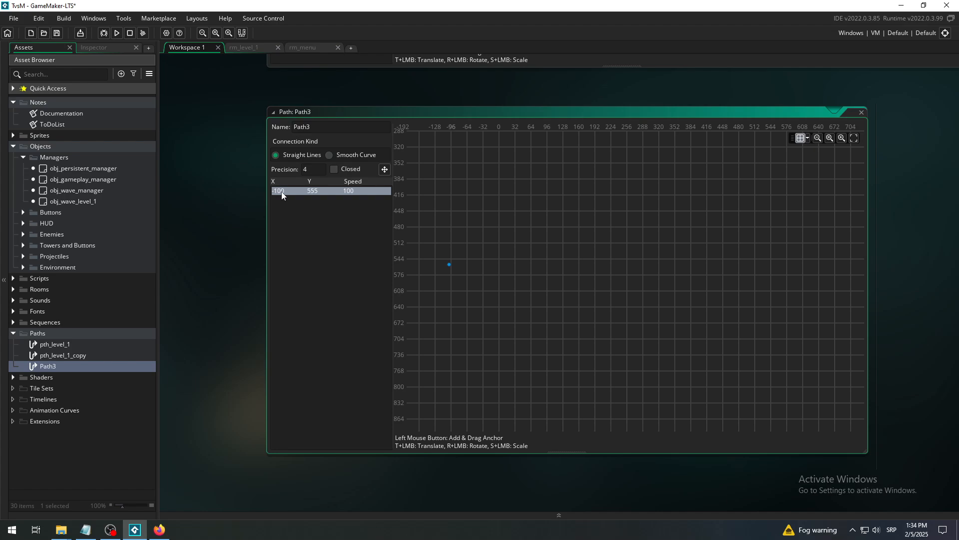
click(334, 242)
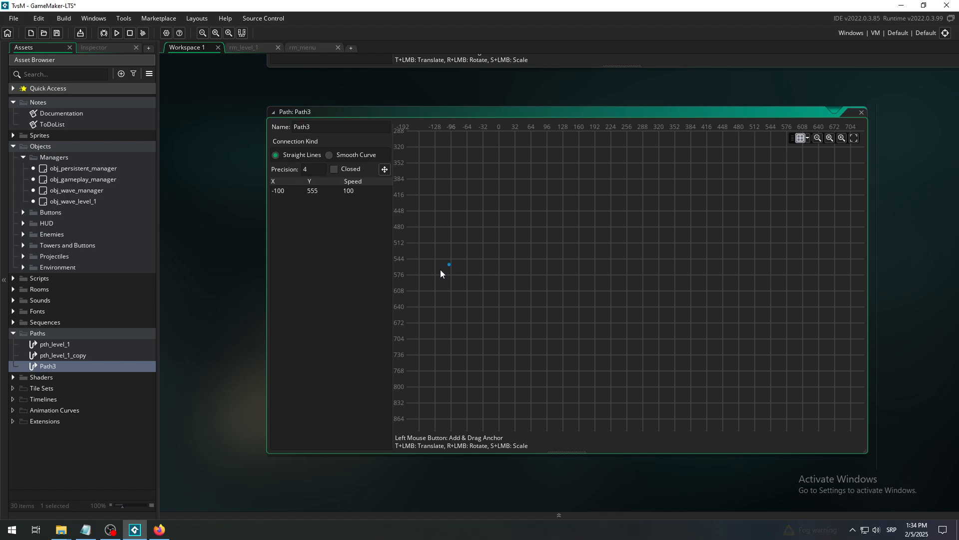
click(283, 191)
- Go back to rm_level_1 and examine the area beyond the room edge where the enemy route ends
click(247, 47)
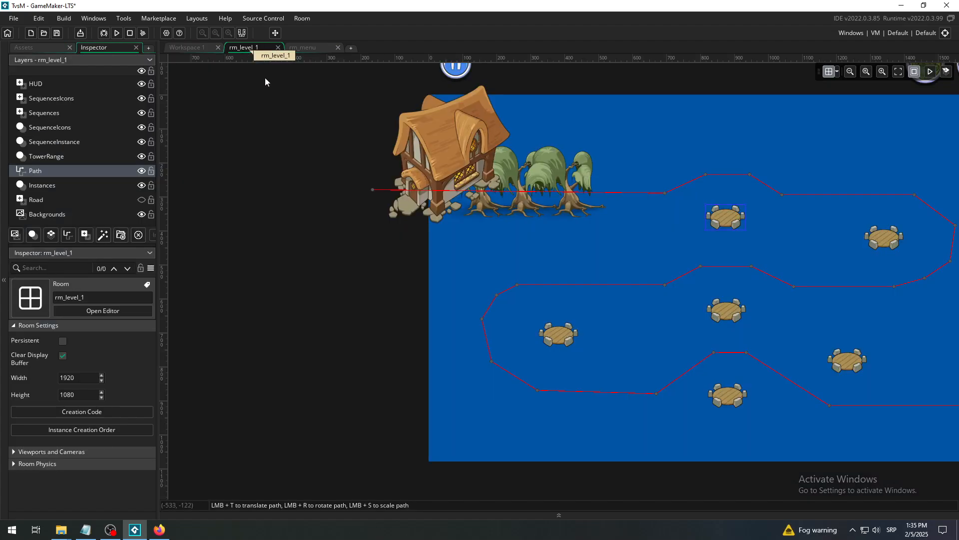
middle_drag(683, 297, 473, 304)
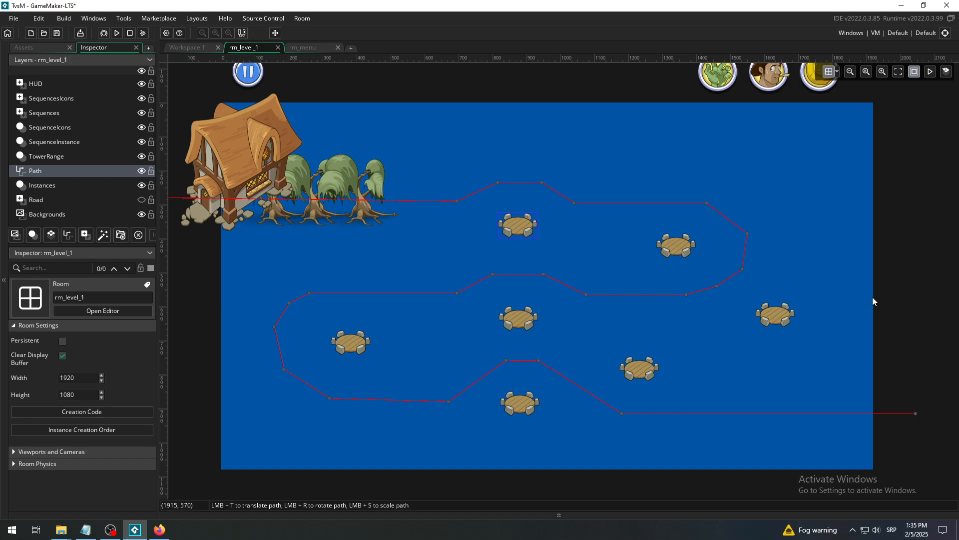
middle_drag(877, 292, 385, 301)
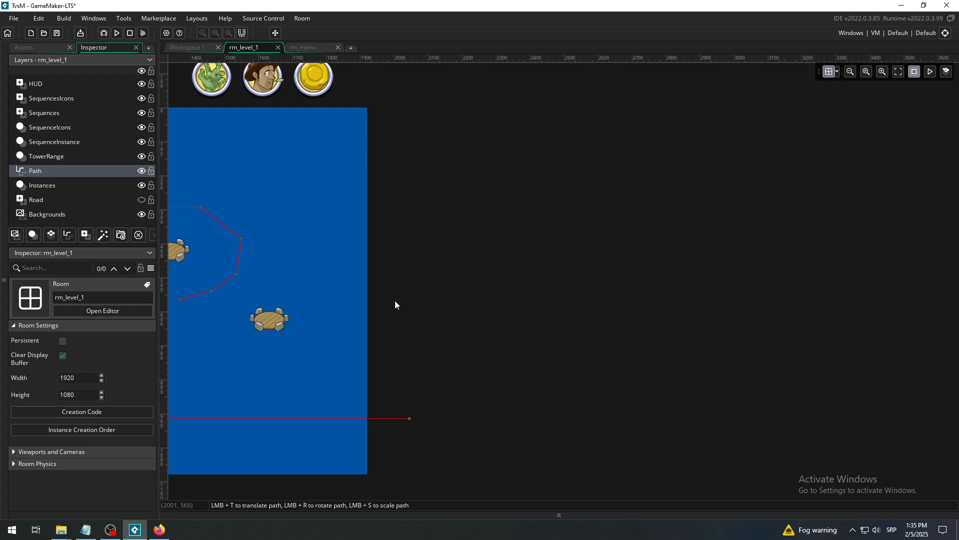
middle_drag(392, 300, 923, 284)
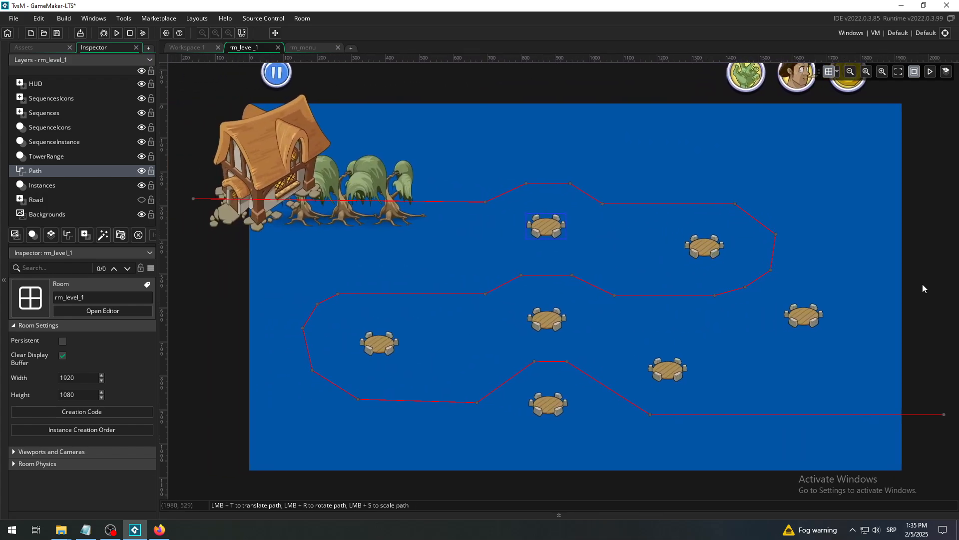
- Add a second point to Path3, level with the first, at about 822, 555
click(197, 47)
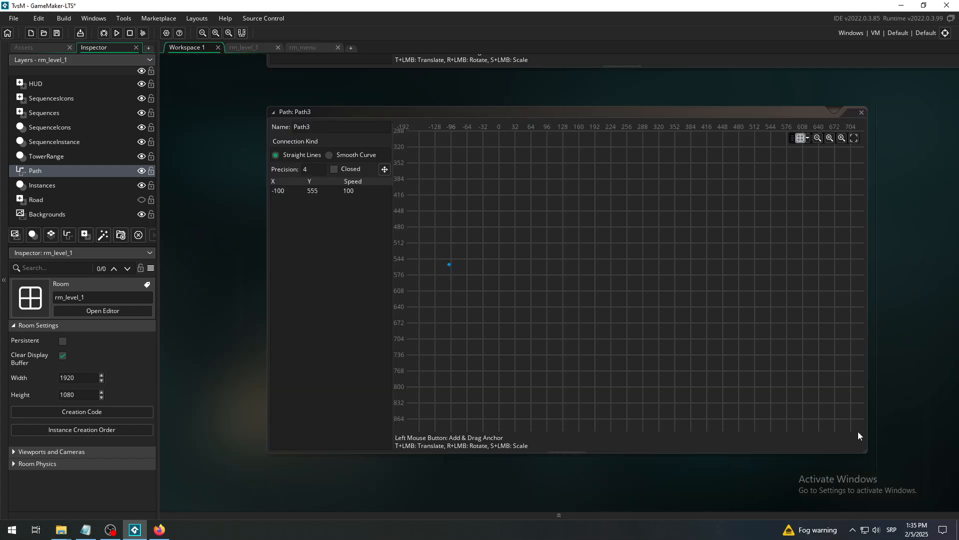
click(818, 137)
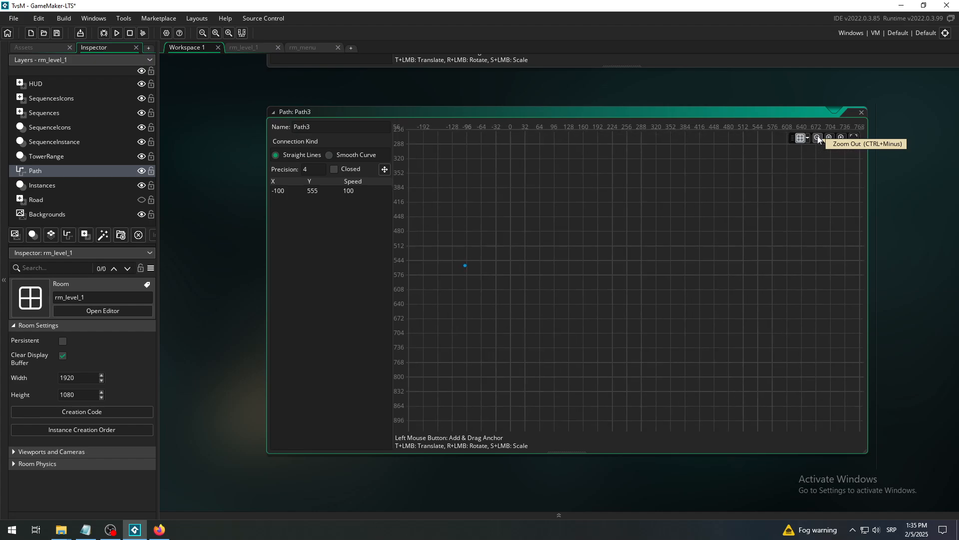
click(817, 136)
middle_drag(731, 264, 705, 273)
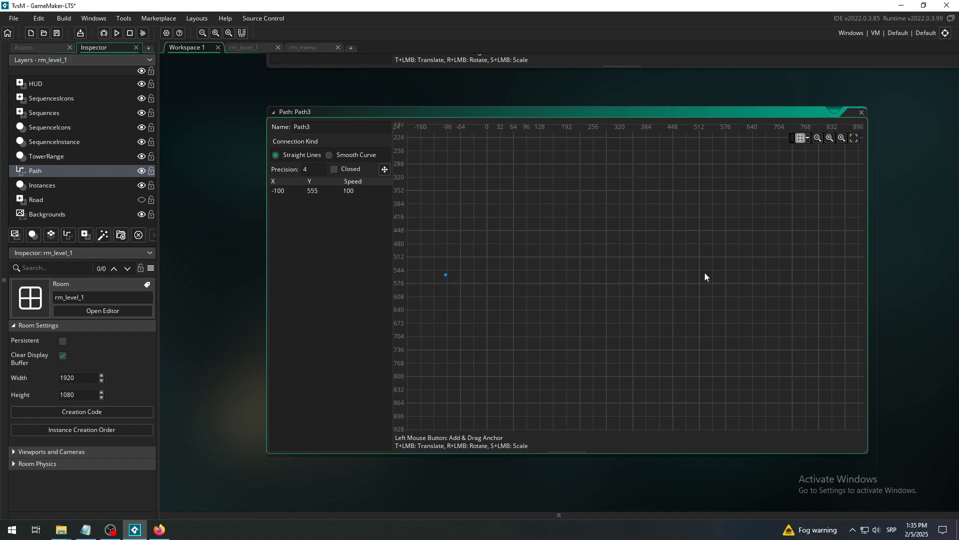
click(770, 270)
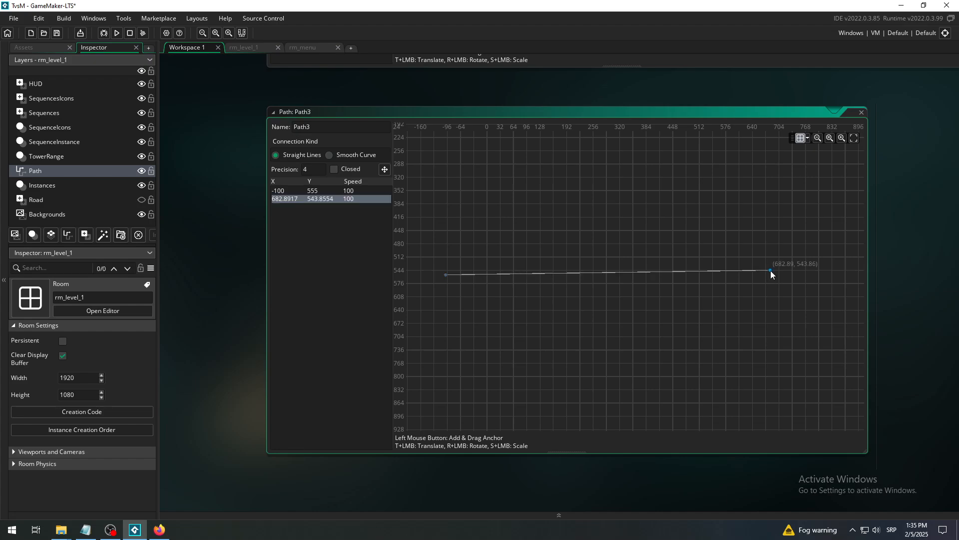
drag(771, 271, 829, 274)
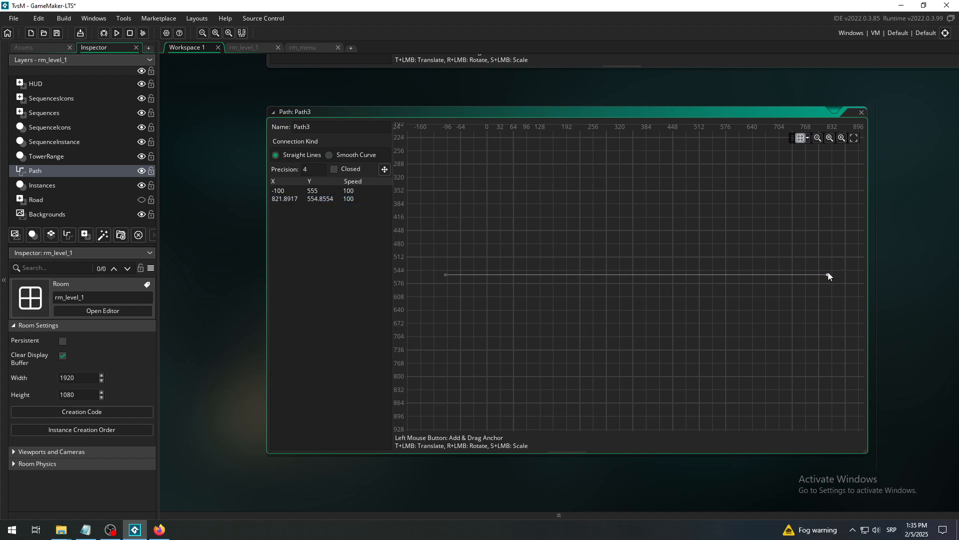
- Stretch Path3's second point out to about 1703, 554 and widen the path editor window
click(817, 142)
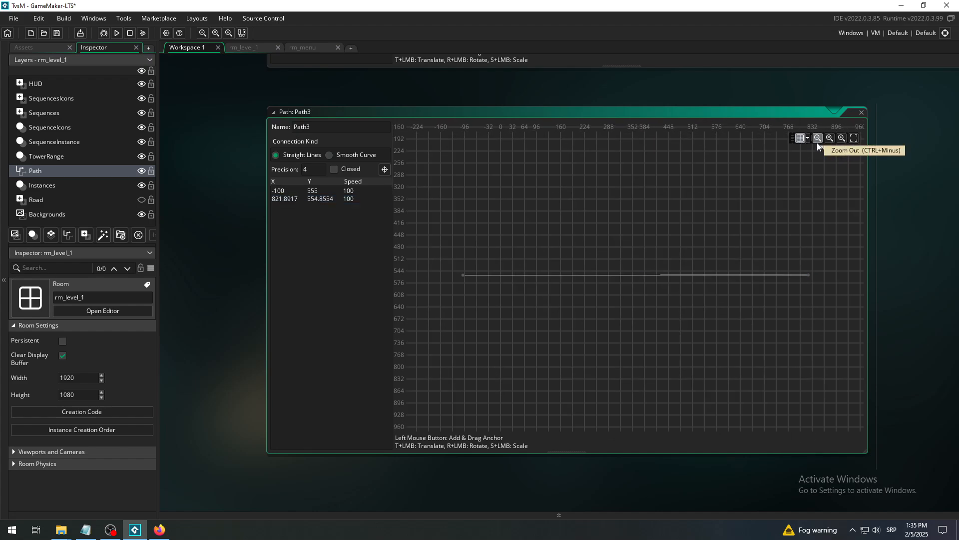
middle_drag(723, 241, 673, 245)
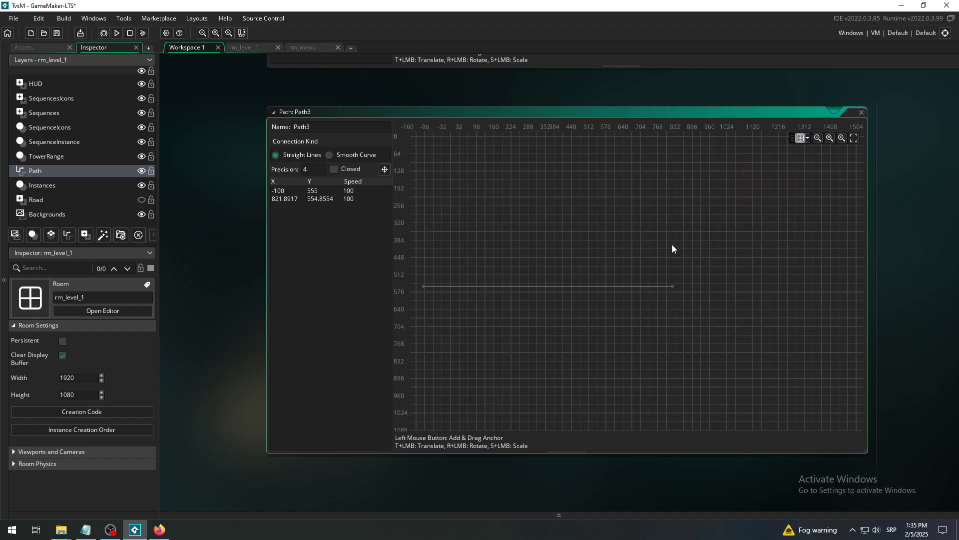
drag(672, 286, 838, 283)
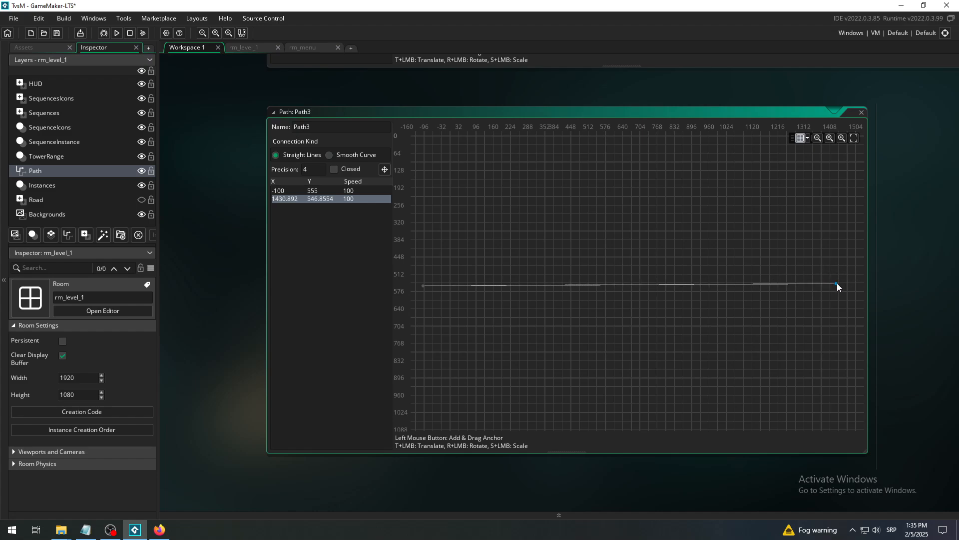
click(817, 138)
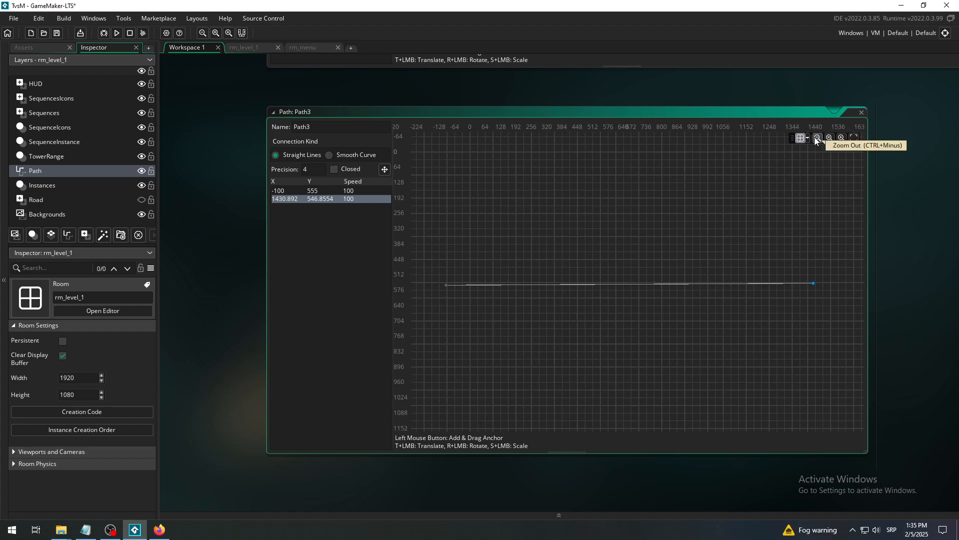
click(816, 138)
click(816, 138)
drag(790, 282, 909, 300)
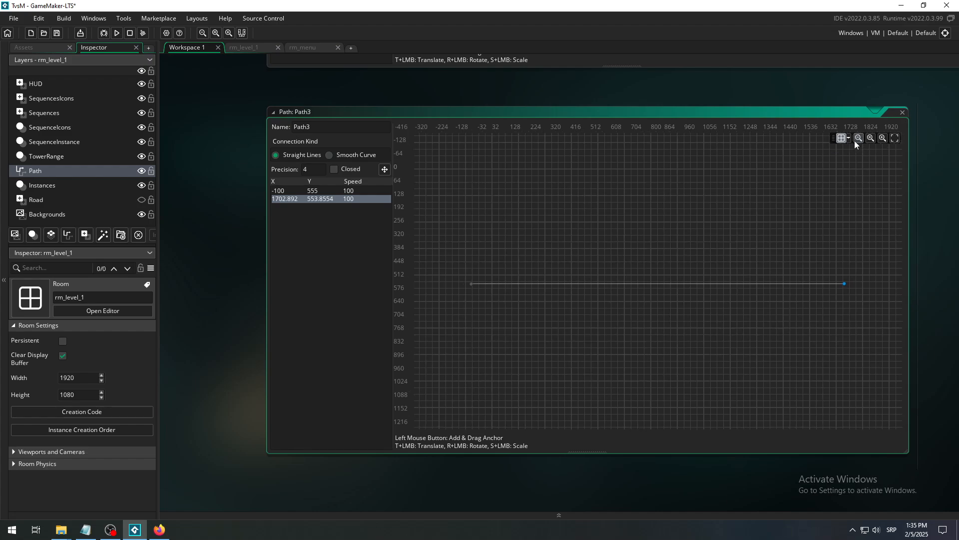
- Move Path3's second point beyond the room width to about 2090, 546
click(859, 138)
click(859, 138)
drag(931, 236, 814, 238)
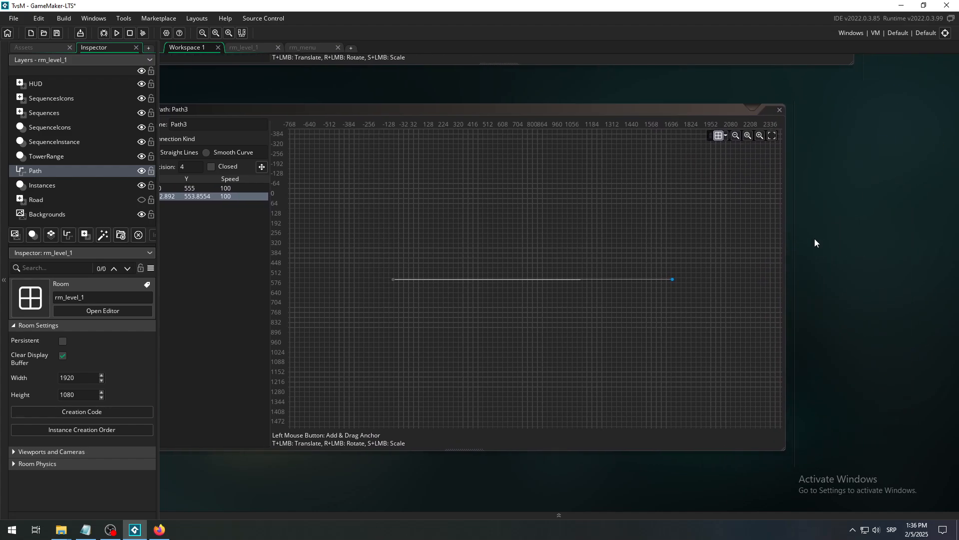
click(749, 136)
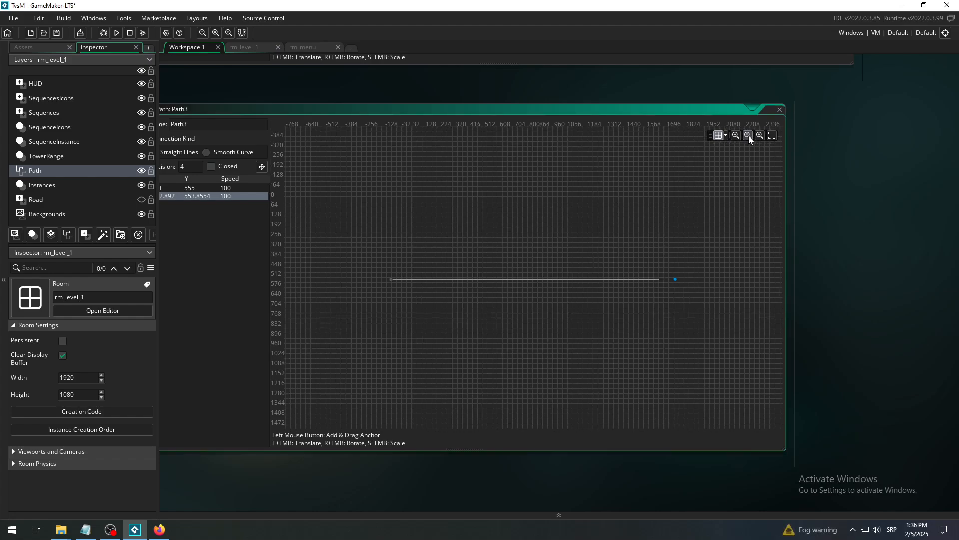
click(749, 137)
click(739, 136)
click(739, 135)
click(739, 136)
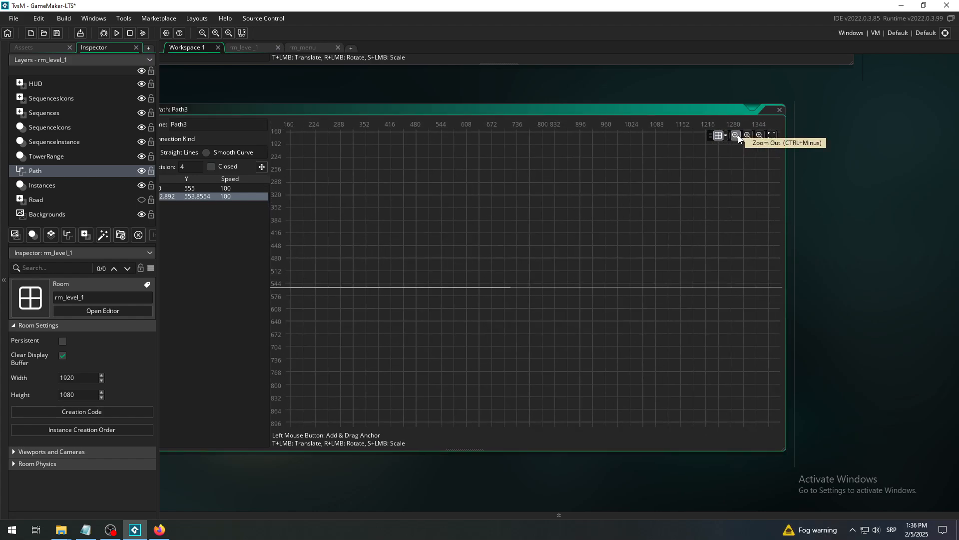
click(737, 136)
click(736, 135)
click(736, 135)
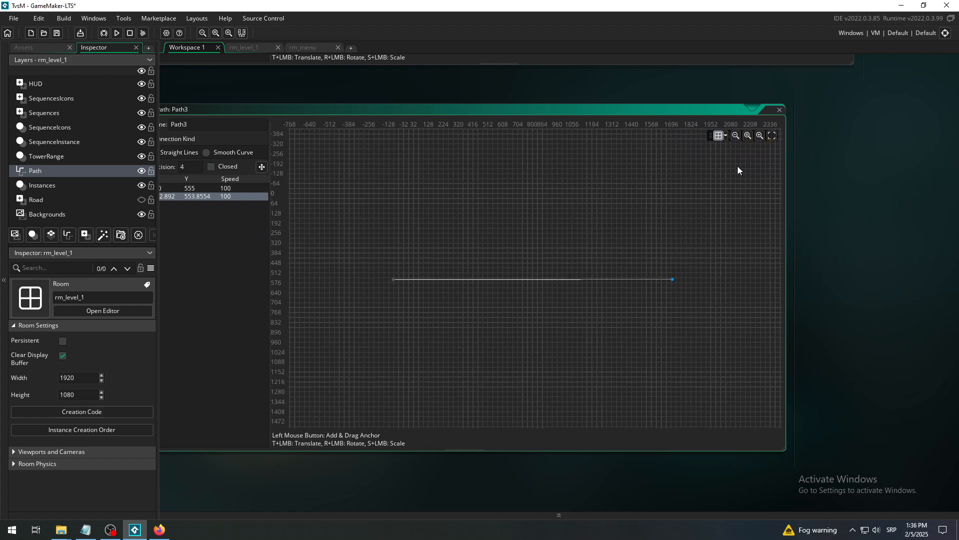
click(759, 136)
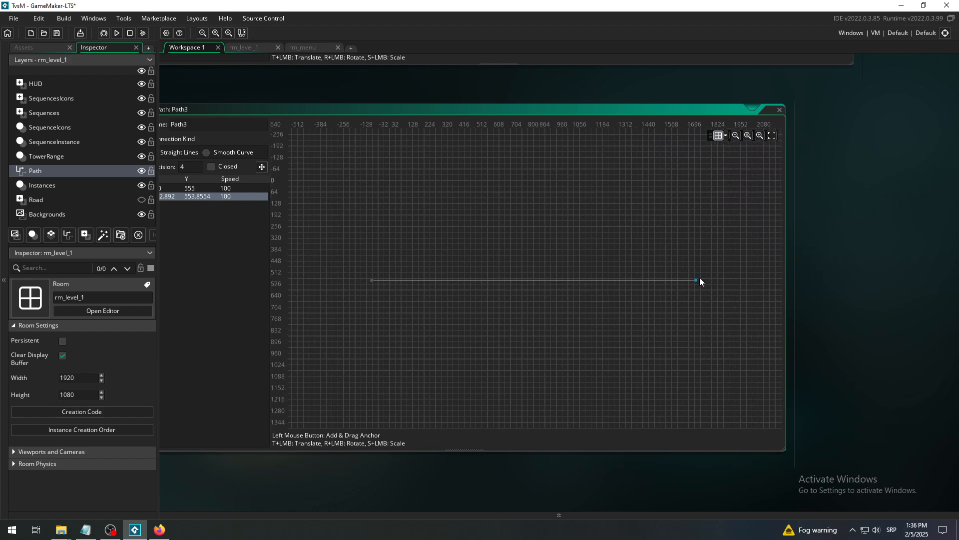
drag(706, 279, 777, 307)
- Set the coordinates of Path3's second point to X 2000 and Y 555
middle_drag(393, 107, 341, 89)
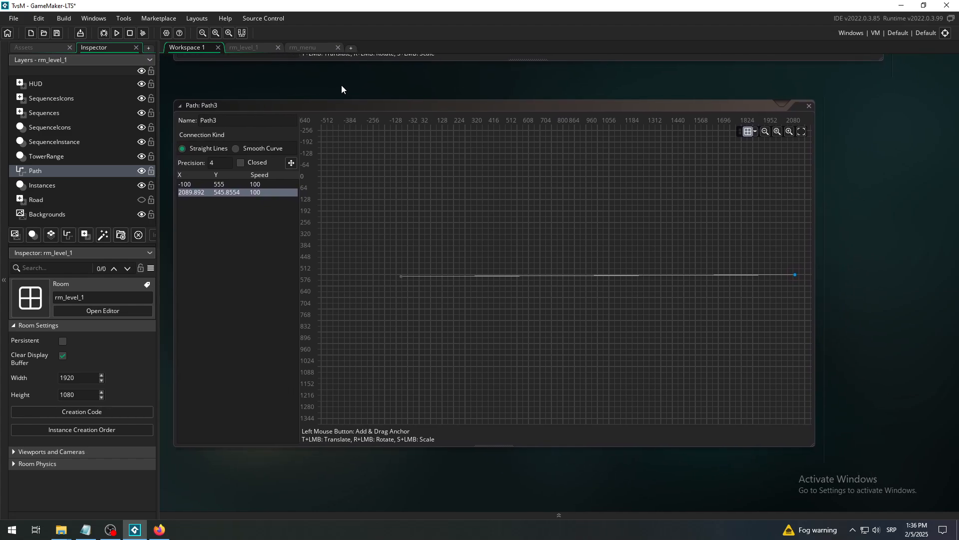
click(190, 192)
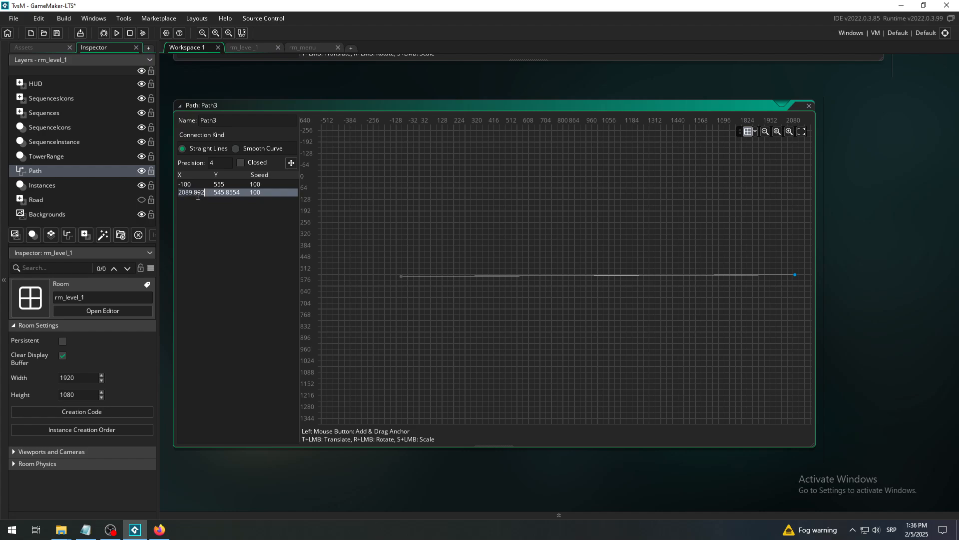
click(189, 193)
drag(190, 193, 238, 202)
text(000)
key(Return)
click(221, 193)
text(50)
key(BackSpace)
key(Return)
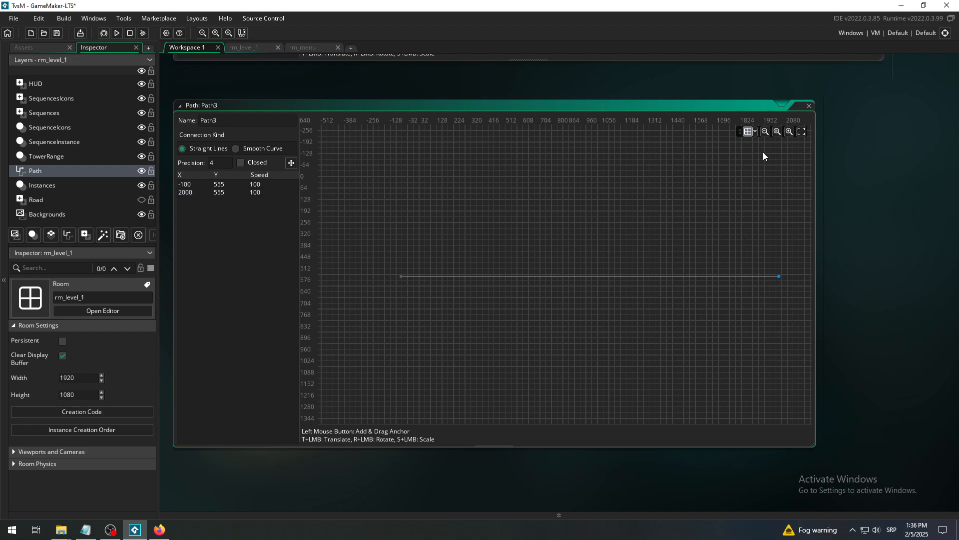
- Widen the Path3 editor window and fit the grid so both path points are in view
click(776, 132)
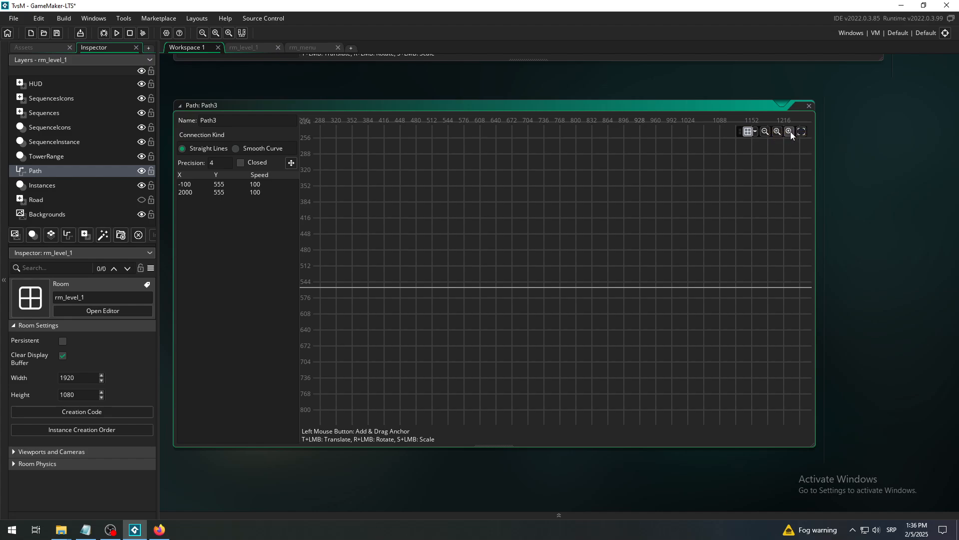
click(765, 129)
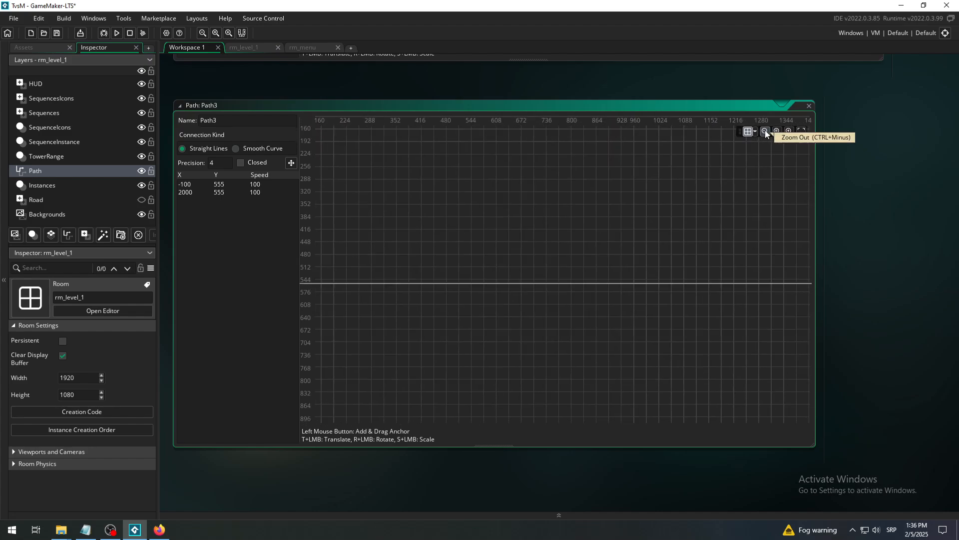
click(766, 131)
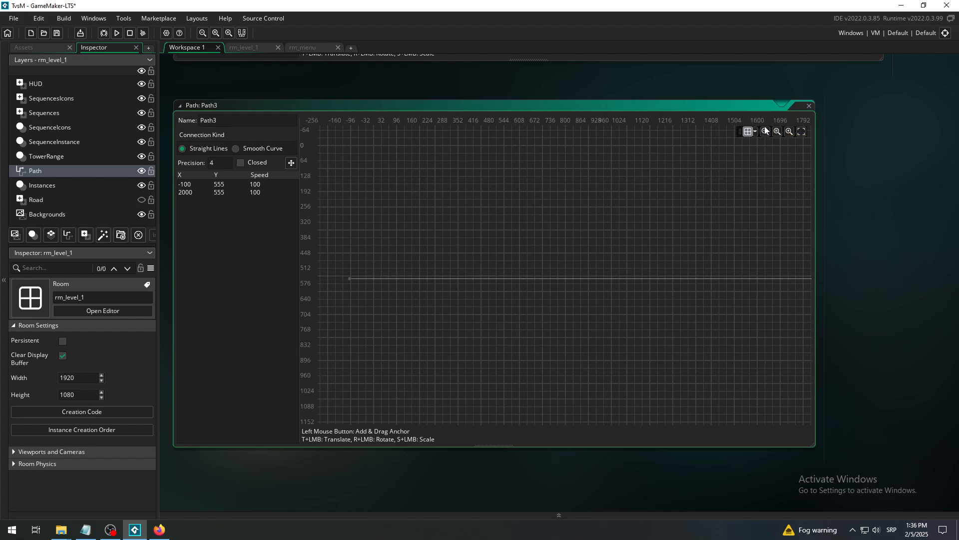
mouse_move(853, 268)
middle_down()
mouse_move(797, 262)
mouse_move(859, 271)
middle_up()
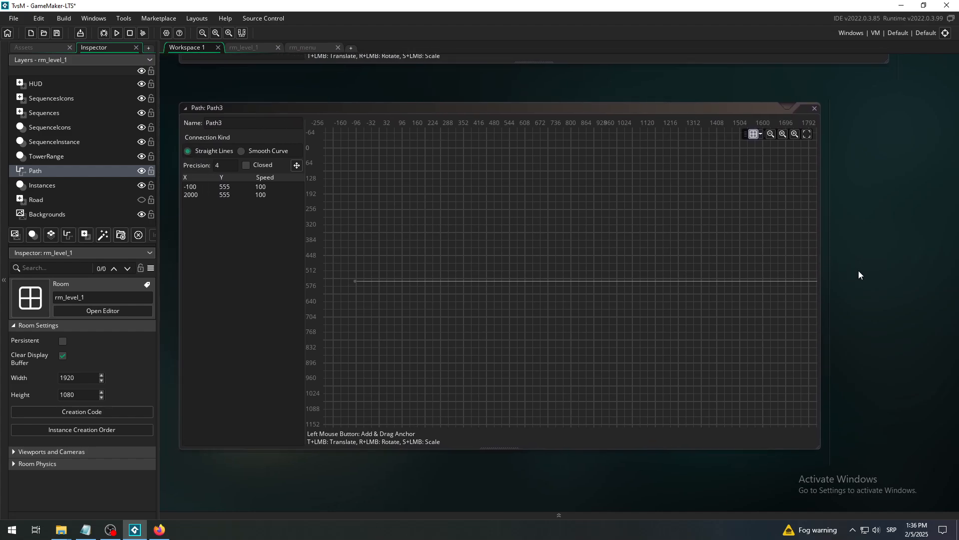
drag(820, 274, 902, 274)
middle_drag(574, 474, 613, 465)
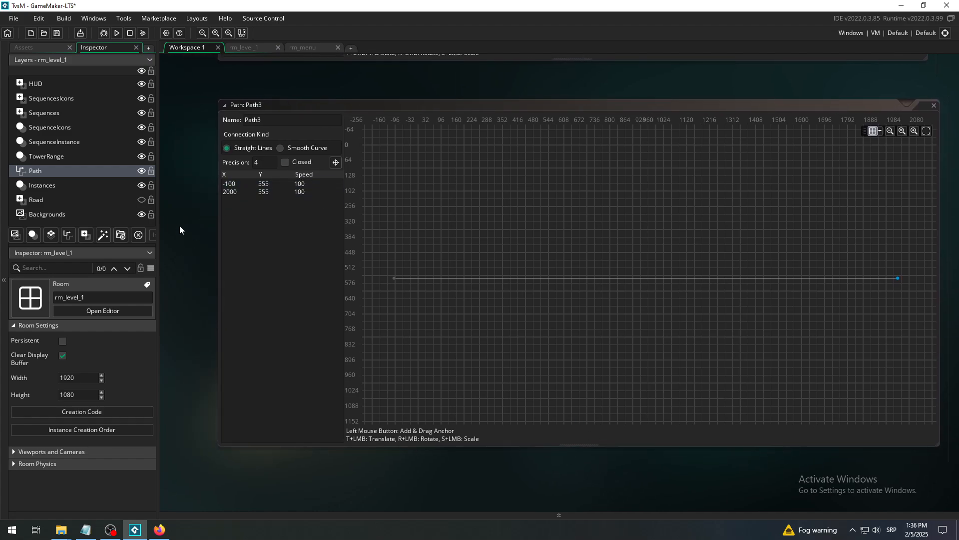
- Compare Path3's start and end points with the enemy path laid out in rm_level_1
click(28, 47)
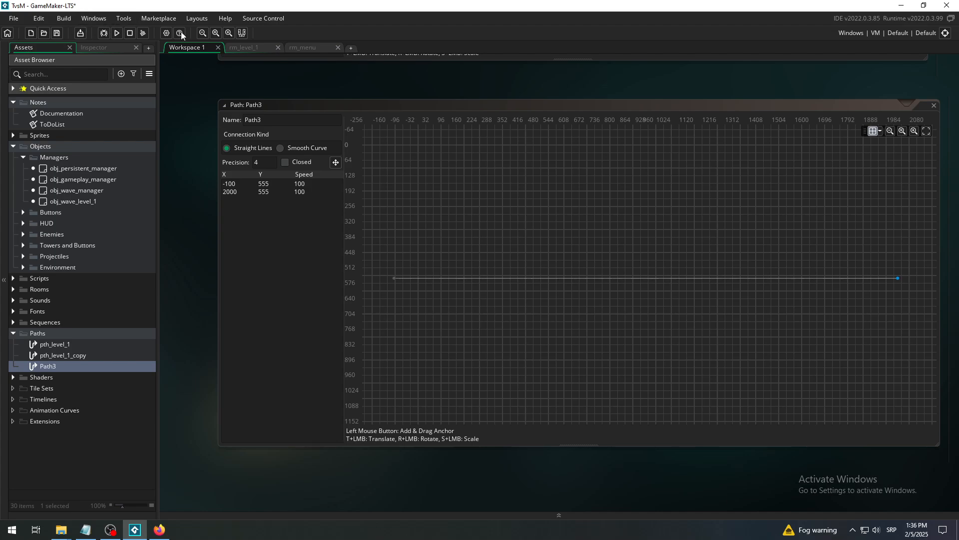
click(244, 47)
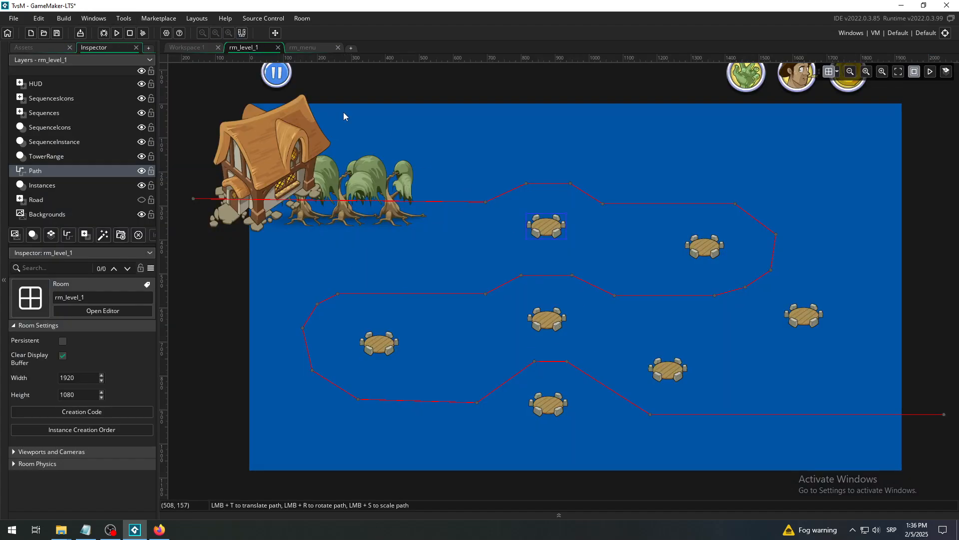
click(181, 47)
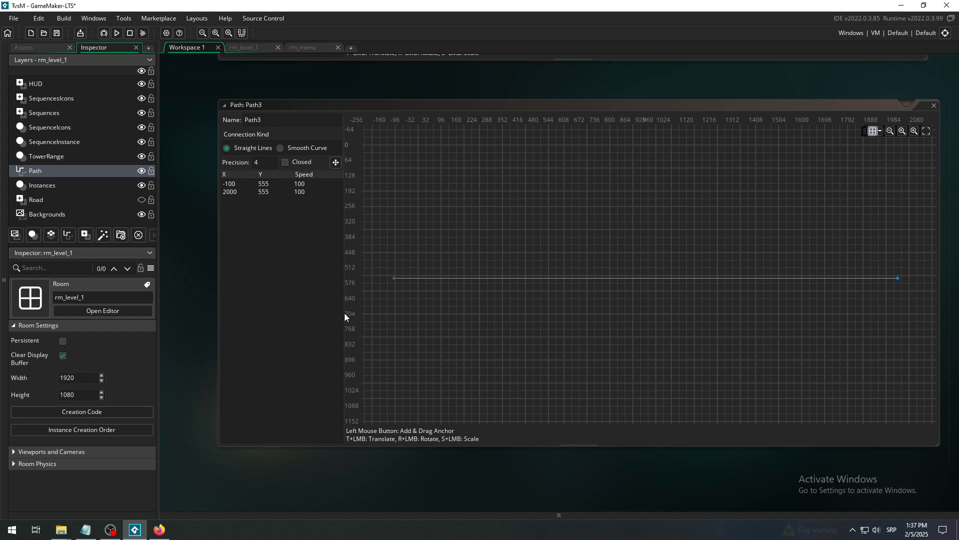
click(250, 49)
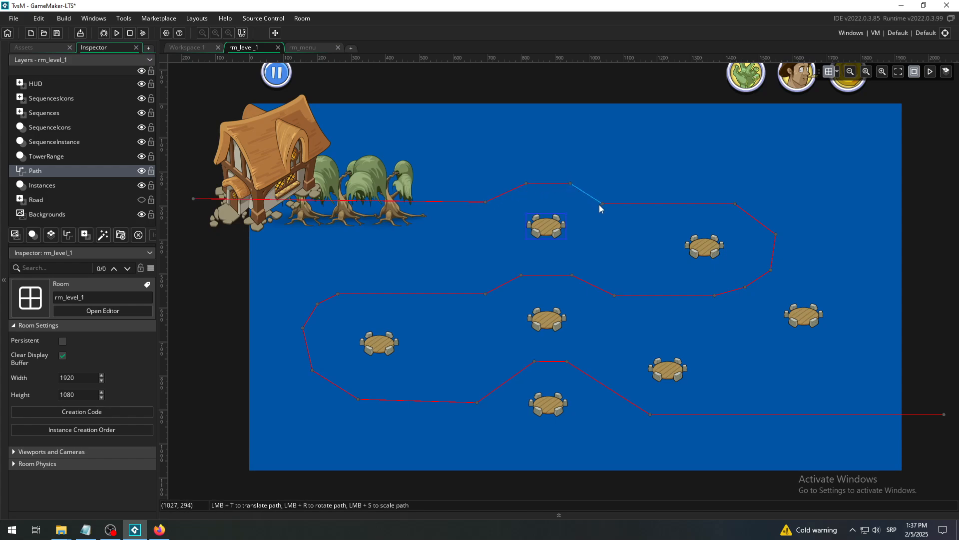
click(194, 198)
click(188, 46)
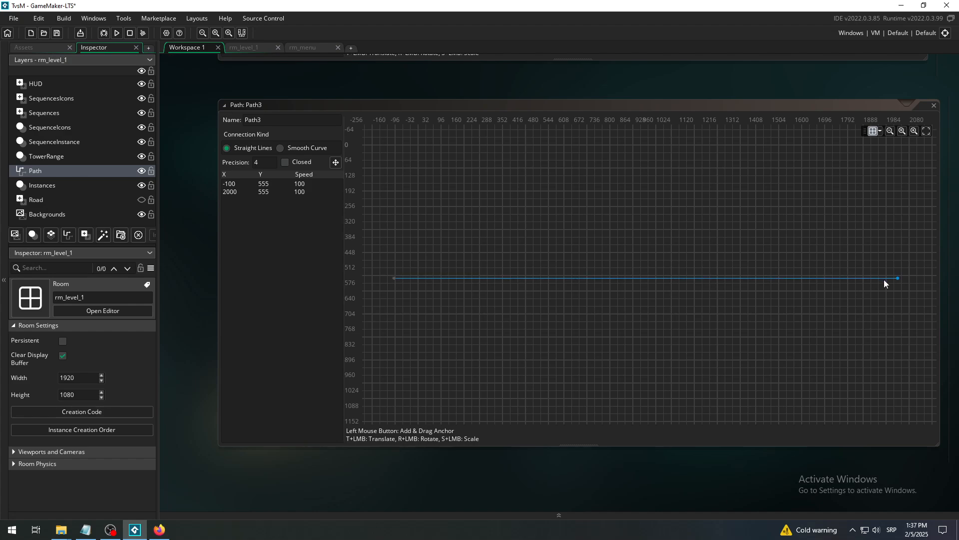
click(236, 184)
- Rename Path3 to path_new and save the project
click(34, 46)
click(270, 118)
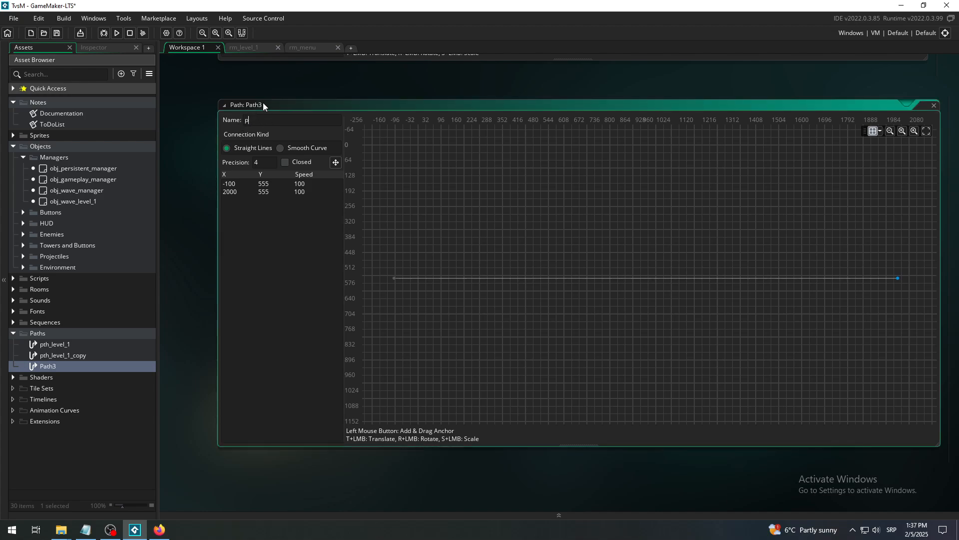
text(path_new)
click(203, 145)
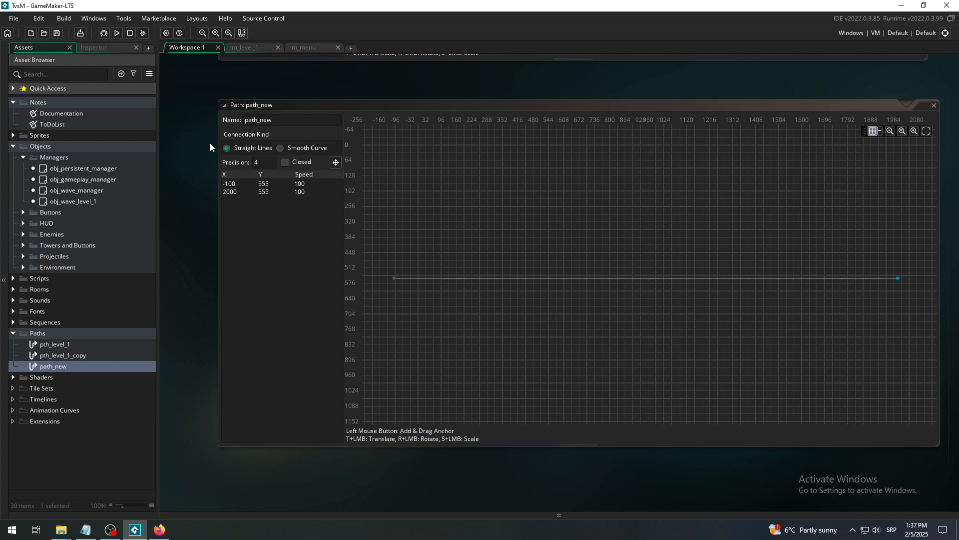
- Copy the name path_new and bring the Create event code of obj_wave_level_1 into view in the workspace
click(275, 120)
key(ctrl+c)
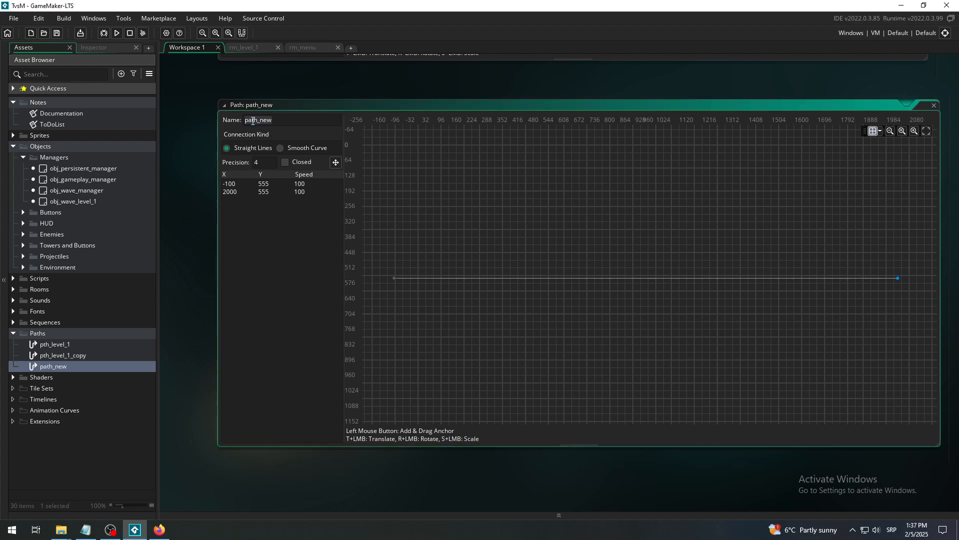
click(195, 93)
scroll(193, 83, up, 5)
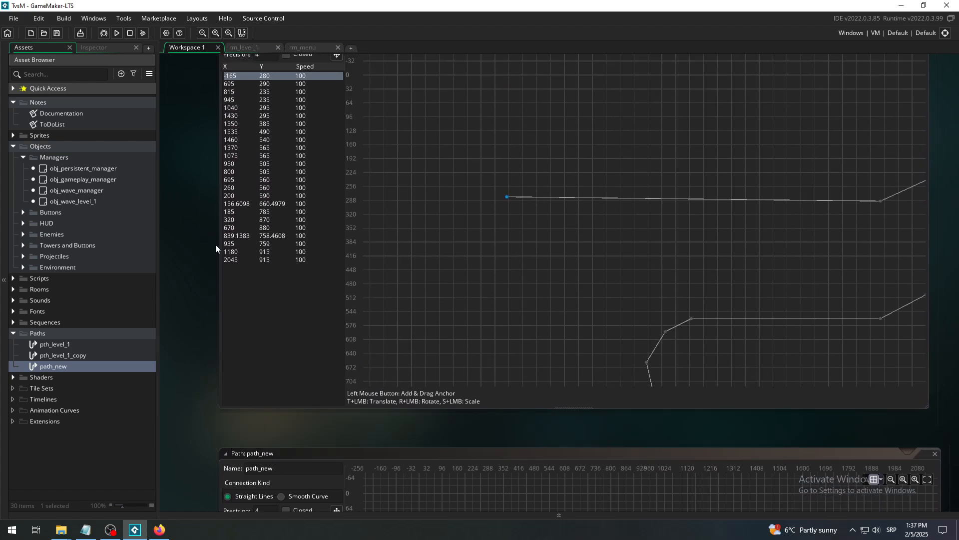
scroll(211, 172, up, 8)
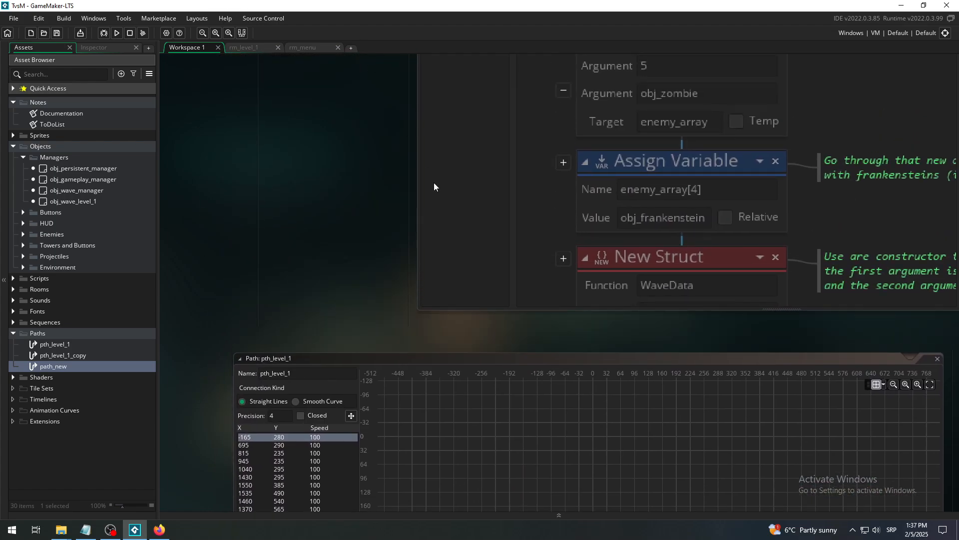
scroll(292, 306, up, 2)
middle_drag(344, 165, 320, 363)
click(204, 33)
click(203, 33)
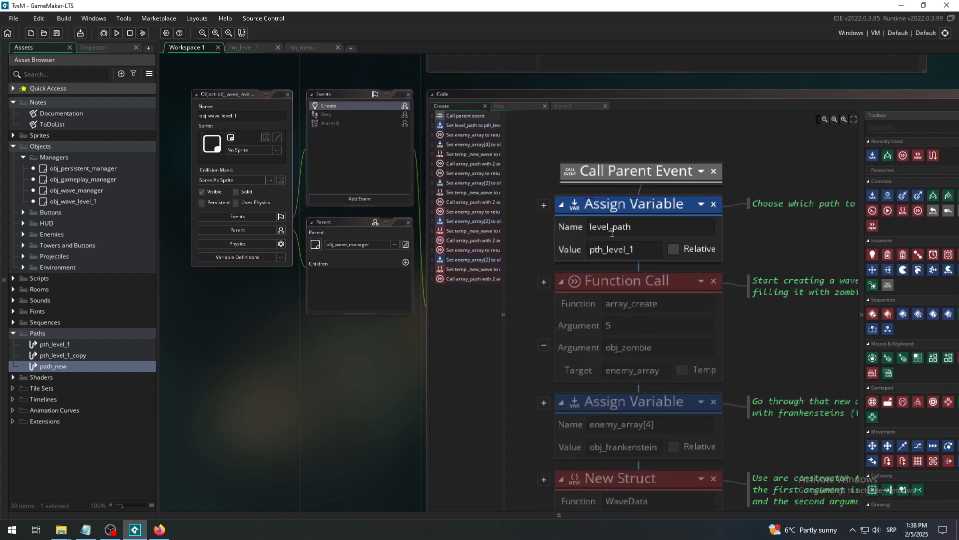
- Set the level_path value to path_new in the Assign Variable action of obj_wave_level_1's Create event
click(641, 249)
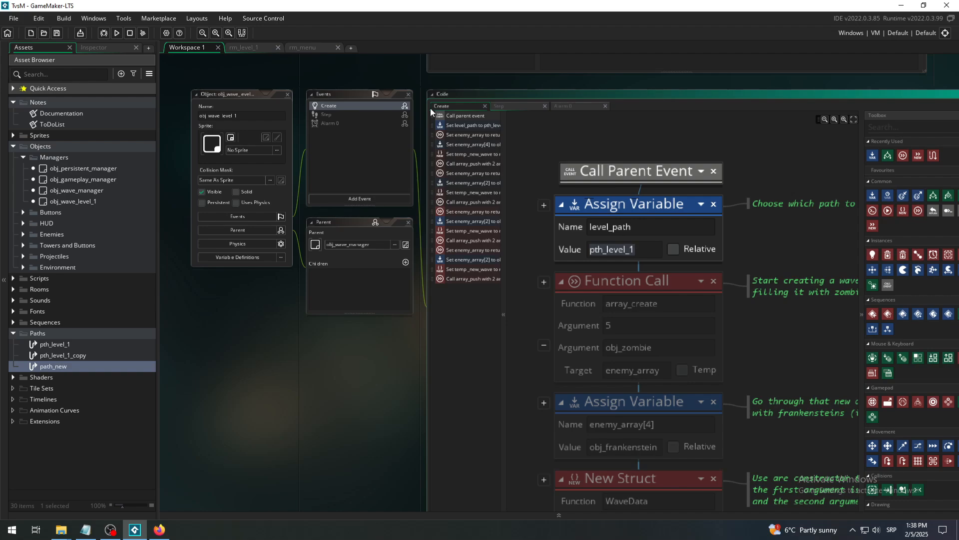
click(250, 45)
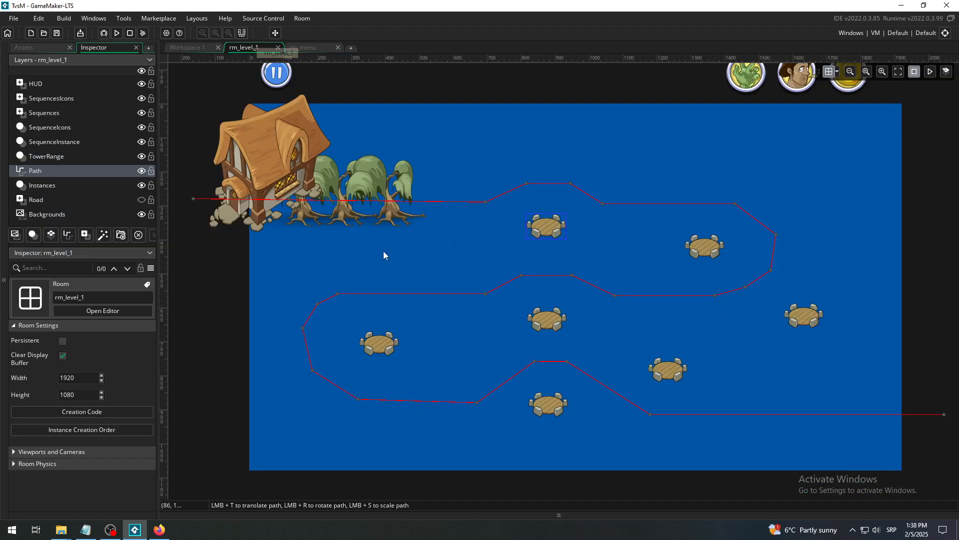
click(192, 48)
drag(635, 249, 571, 251)
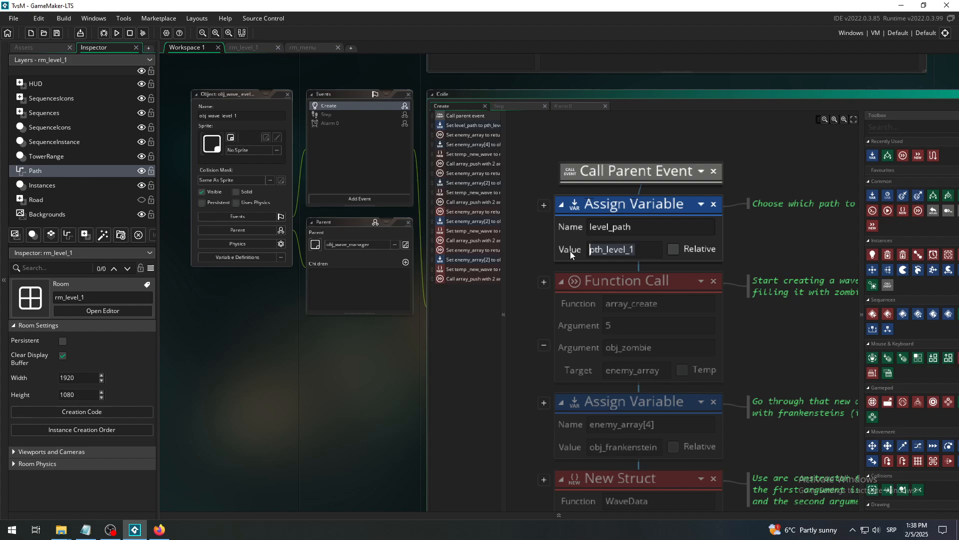
key(ctrl+v)
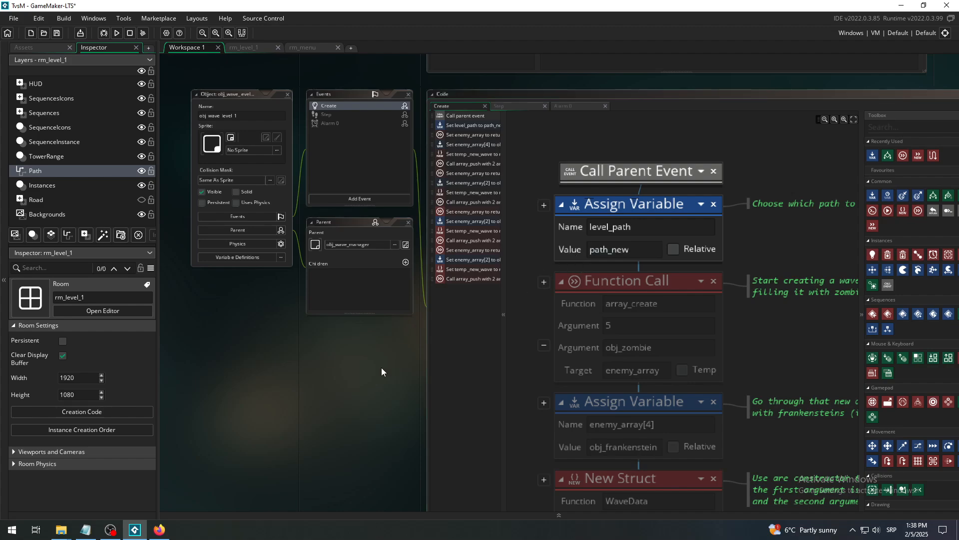
- Compare the path shown on rm_level_1's Path layer with the level_path assignment in obj_wave_level_1
click(244, 48)
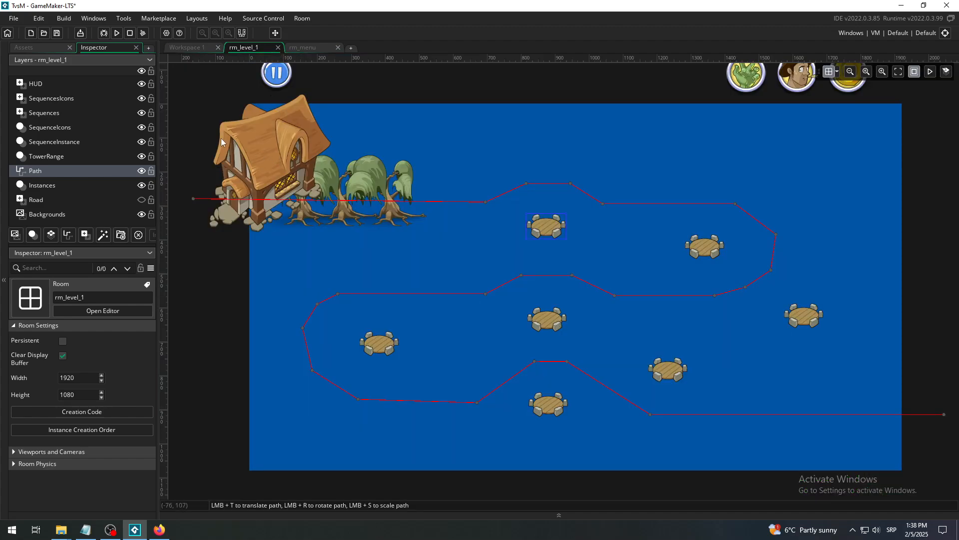
click(53, 186)
click(52, 172)
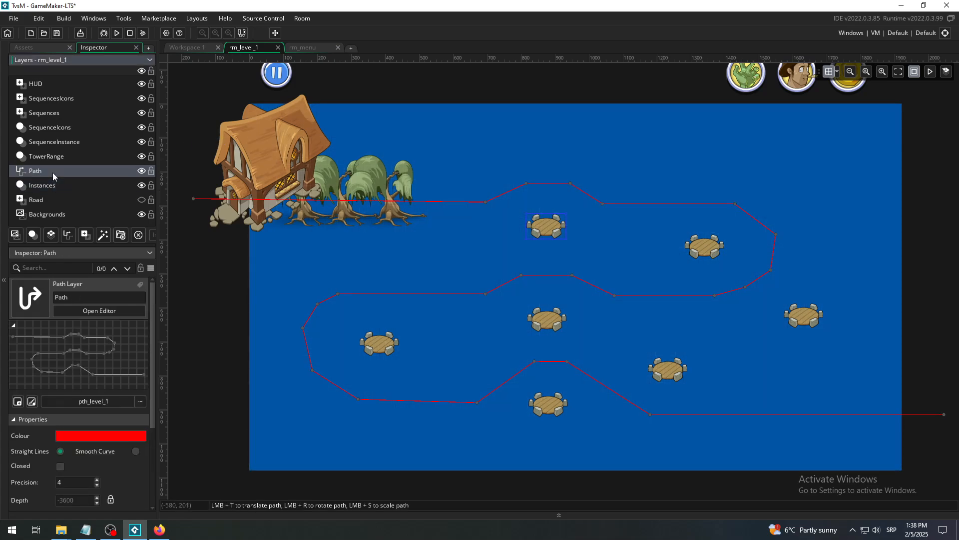
click(47, 185)
click(47, 174)
click(200, 45)
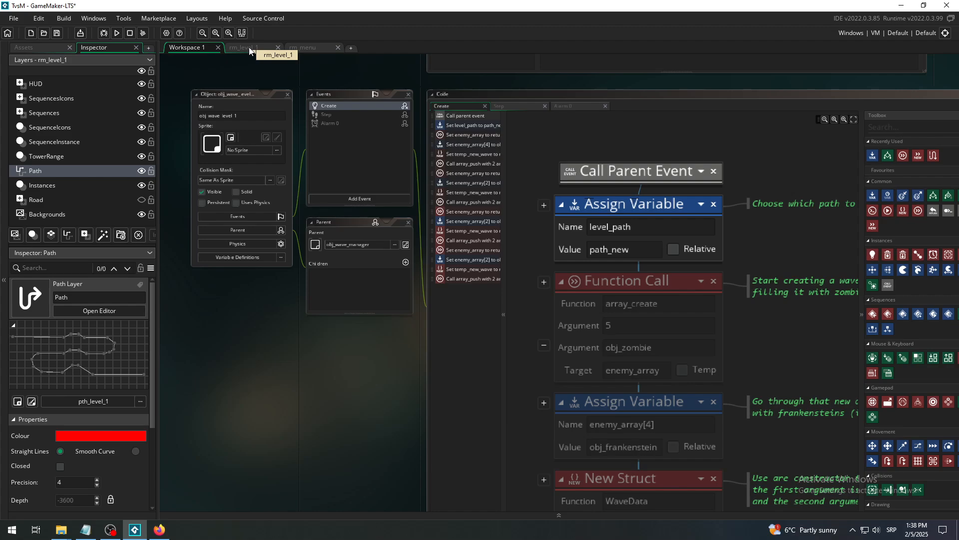
click(249, 47)
- Run the game, start the wave to test how enemies follow path_new, and close the game window
click(116, 32)
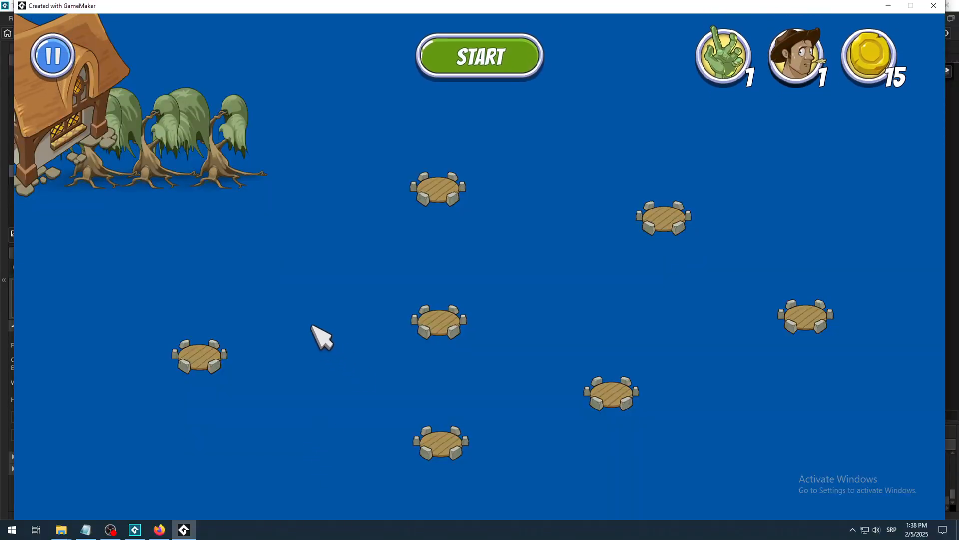
click(482, 58)
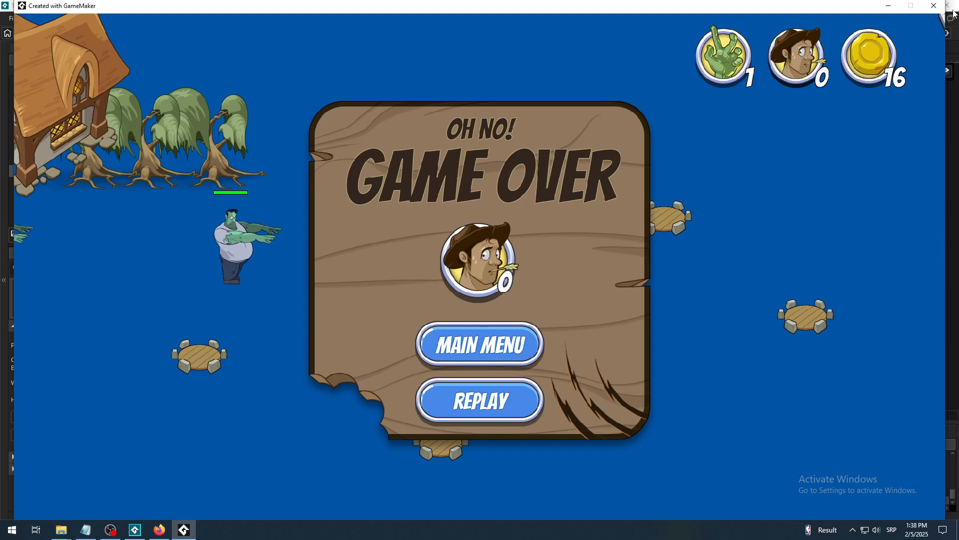
click(934, 6)
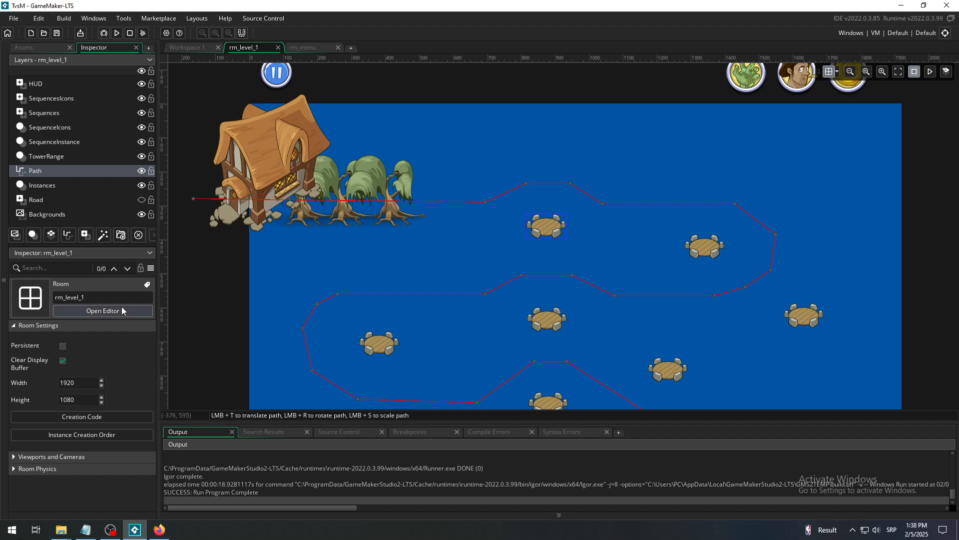
- Review rm_level_1's Instances and Path layers, then examine path_new's points in the workspace and collapse the output pane
click(46, 185)
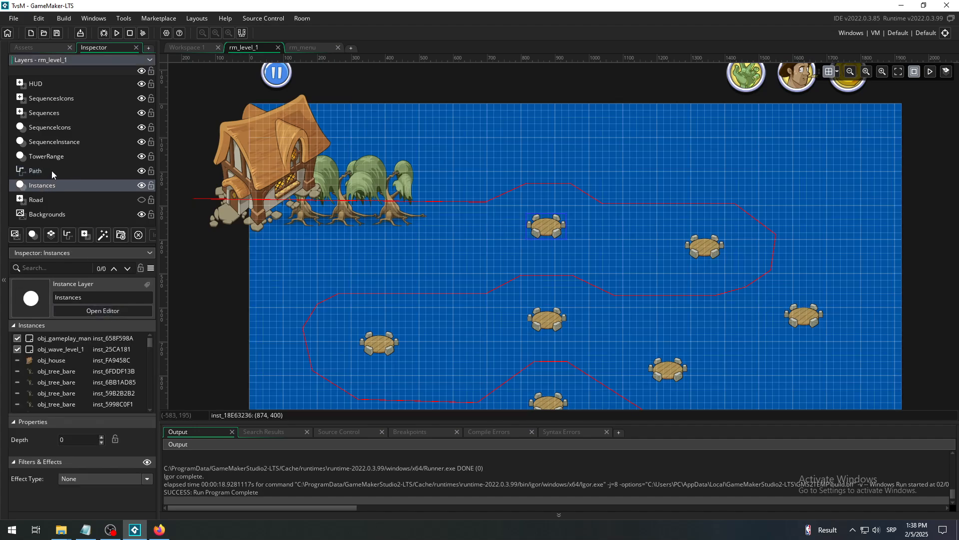
click(52, 171)
click(179, 47)
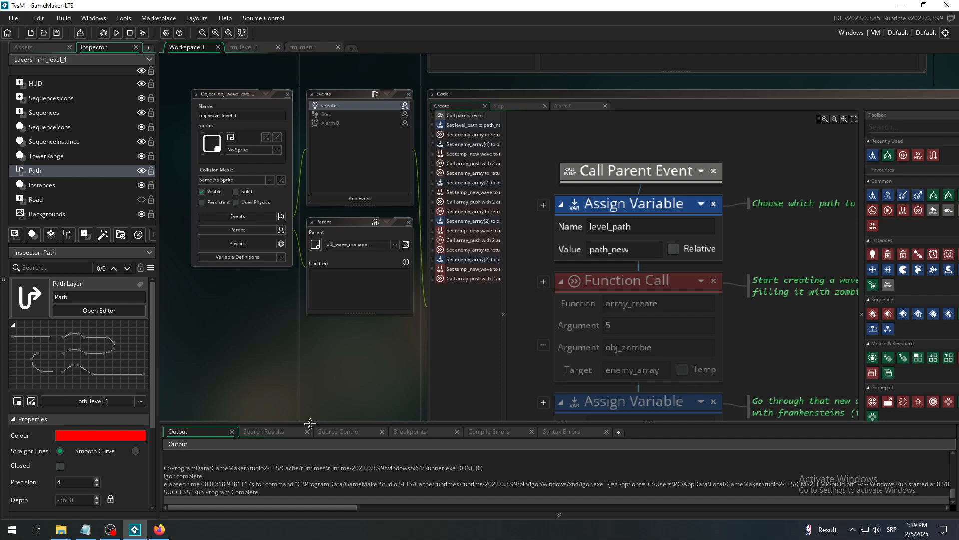
middle_drag(313, 407, 363, 76)
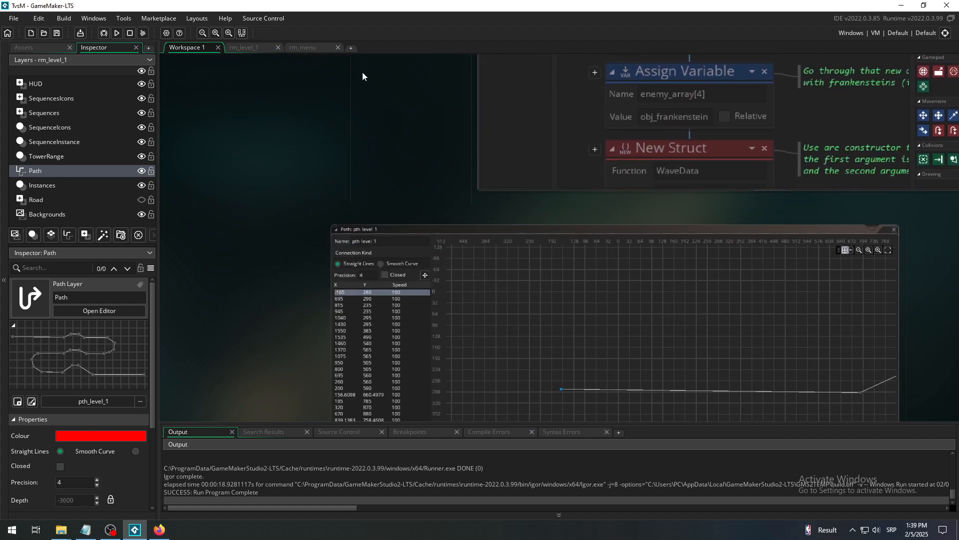
click(585, 517)
middle_drag(296, 349, 317, 143)
middle_drag(374, 436, 414, 269)
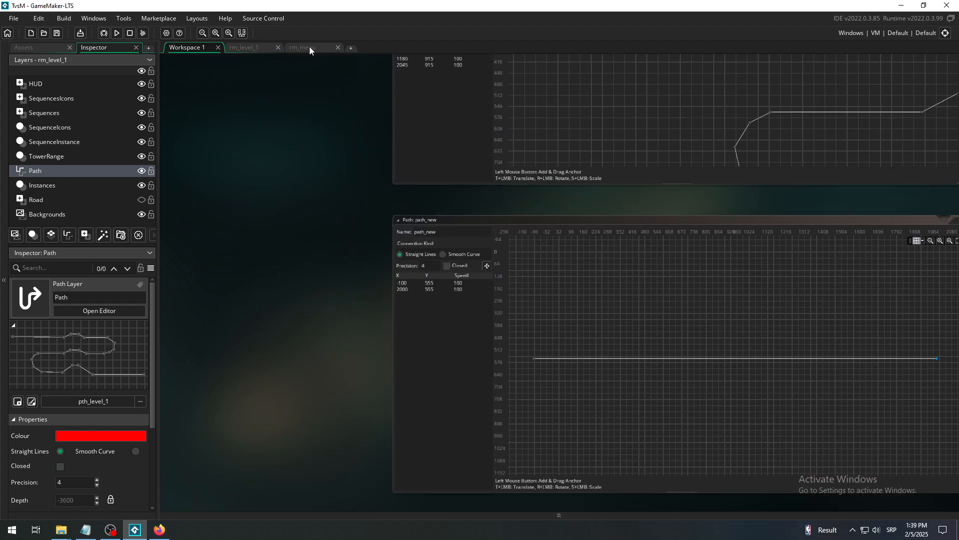
click(228, 32)
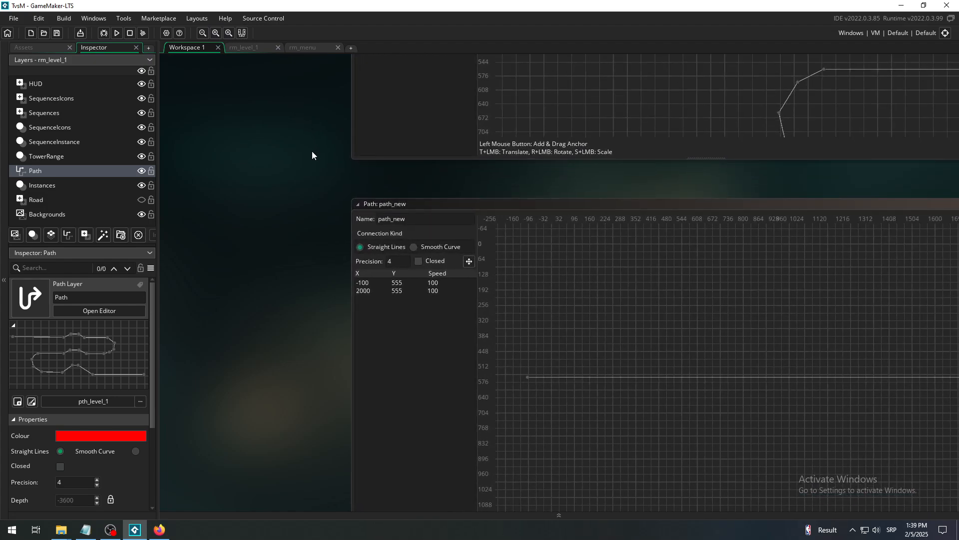
- Review the level_path assignment in obj_wave_level_1's Create event and return to the rm_level_1 room
middle_drag(311, 151, 211, 359)
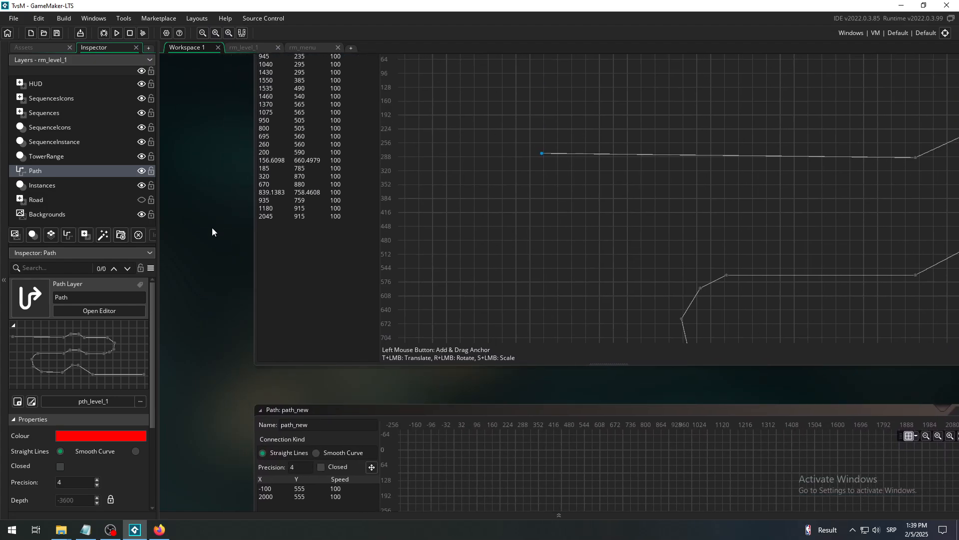
middle_drag(231, 127, 266, 477)
middle_drag(393, 129, 438, 431)
middle_drag(433, 332, 414, 430)
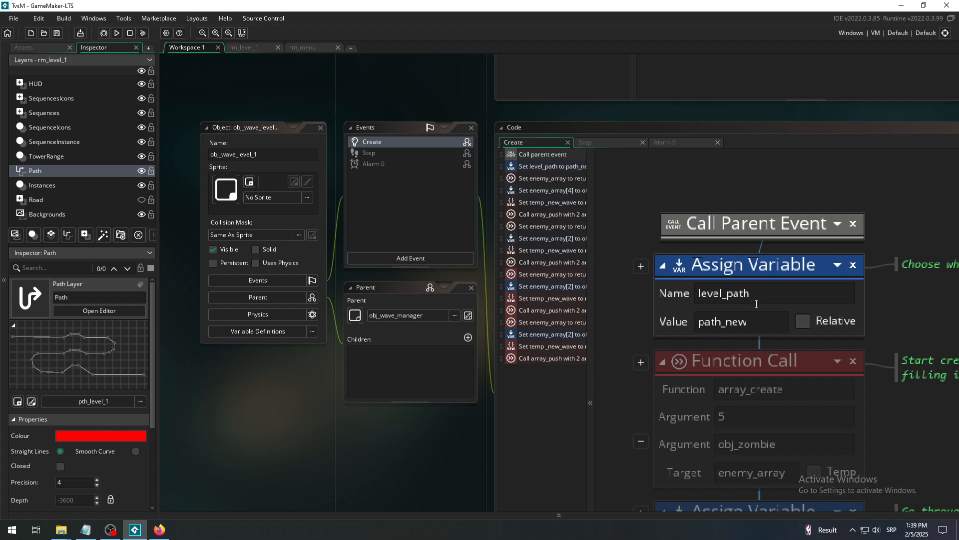
click(245, 48)
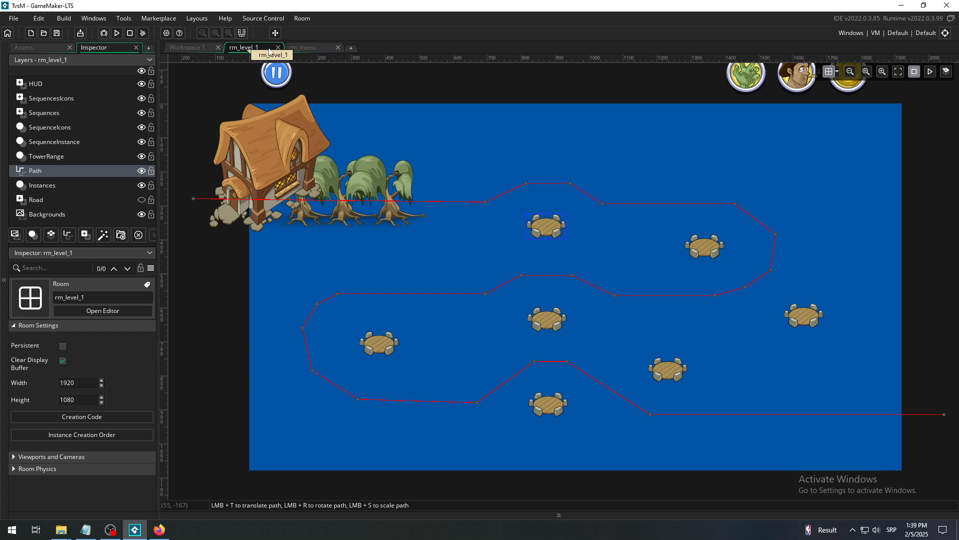
click(309, 47)
click(251, 49)
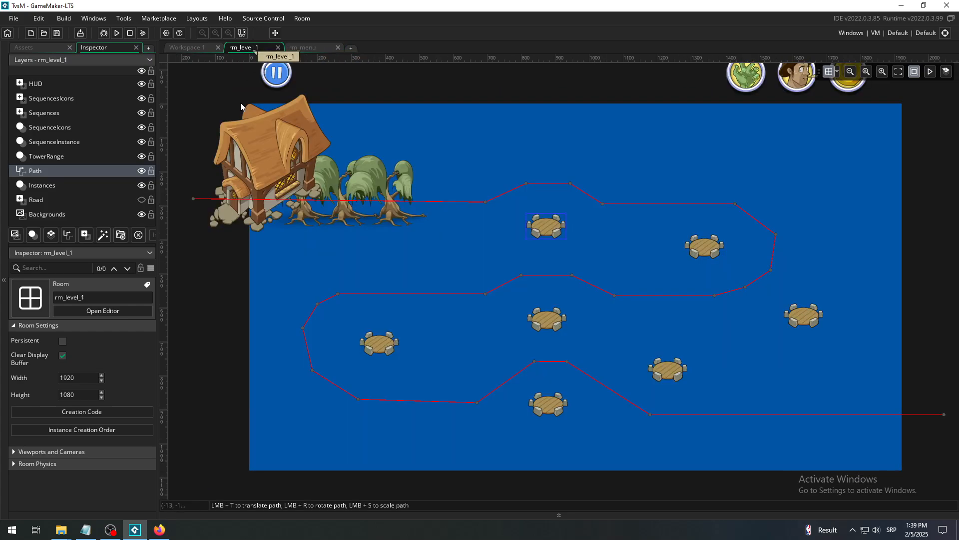
- Assign path_new from the Paths folder to rm_level_1's Path layer
click(84, 187)
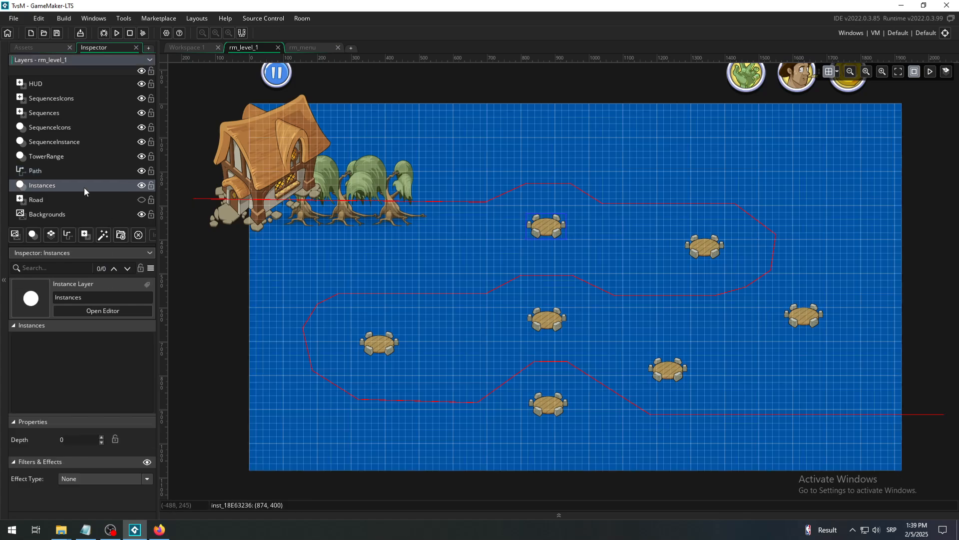
click(66, 170)
click(61, 185)
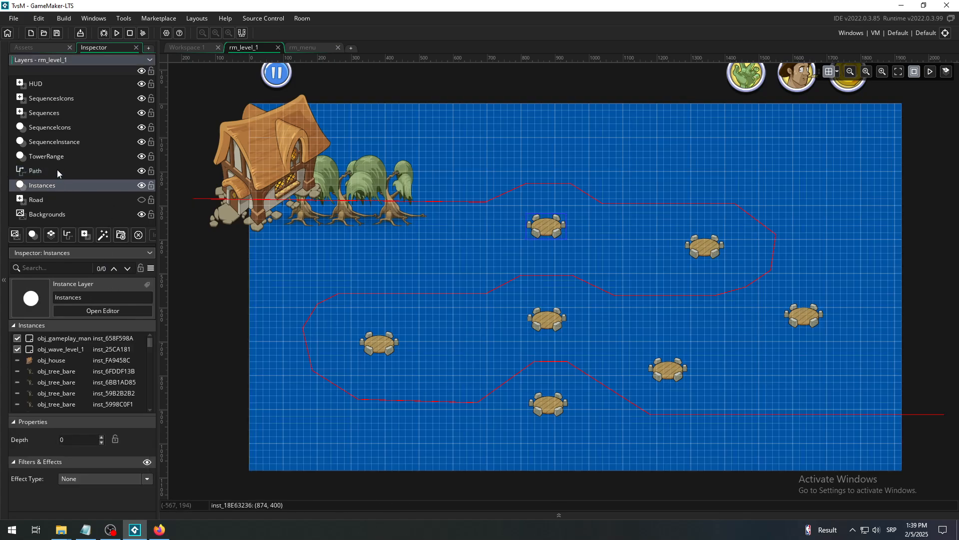
click(57, 170)
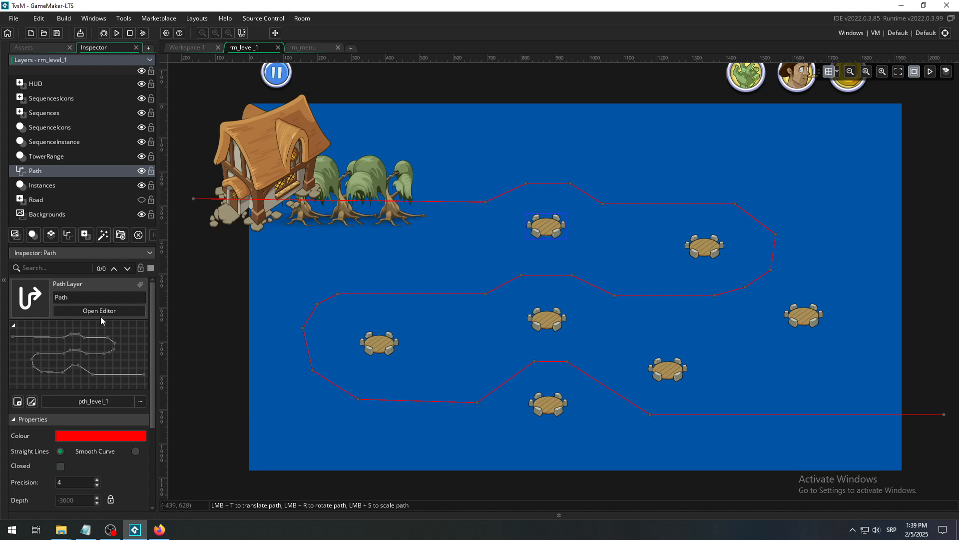
click(105, 403)
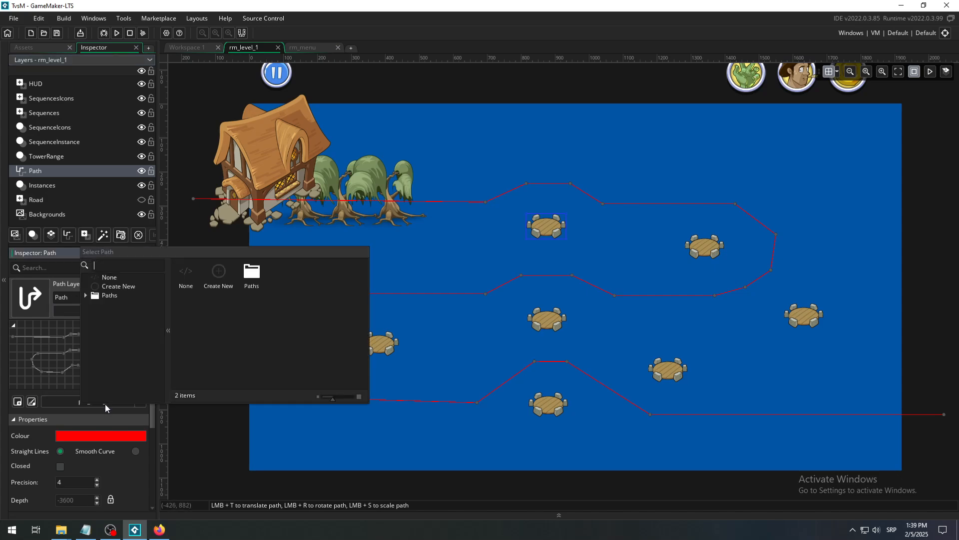
double_click(256, 280)
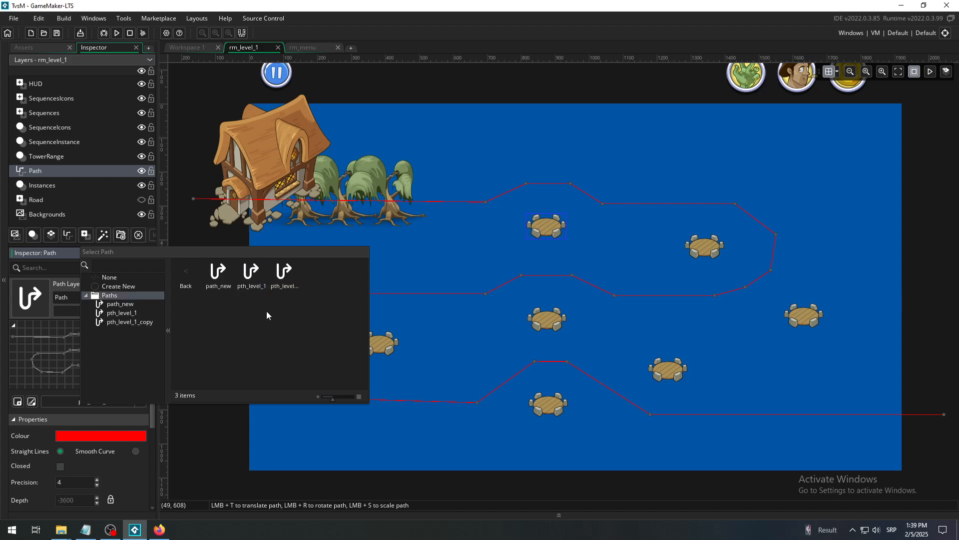
double_click(217, 275)
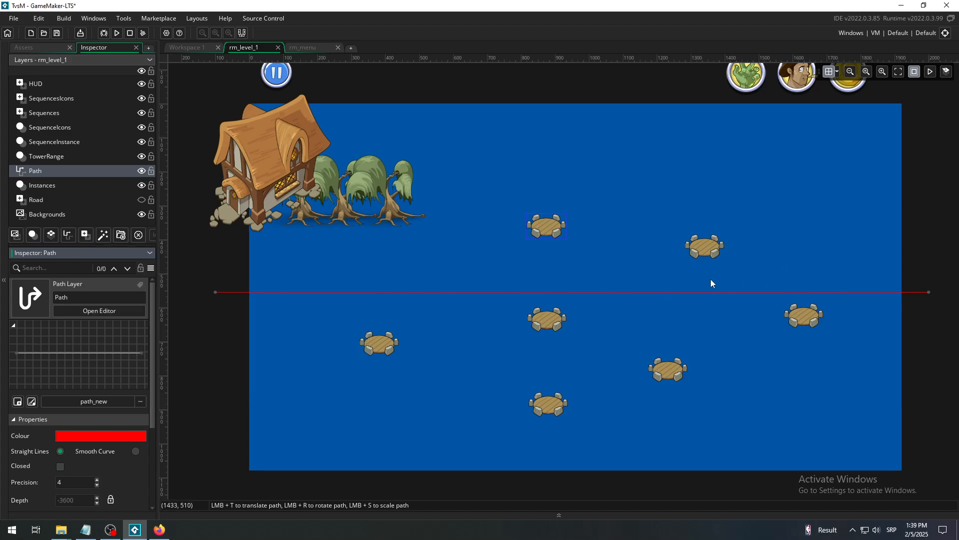
click(852, 73)
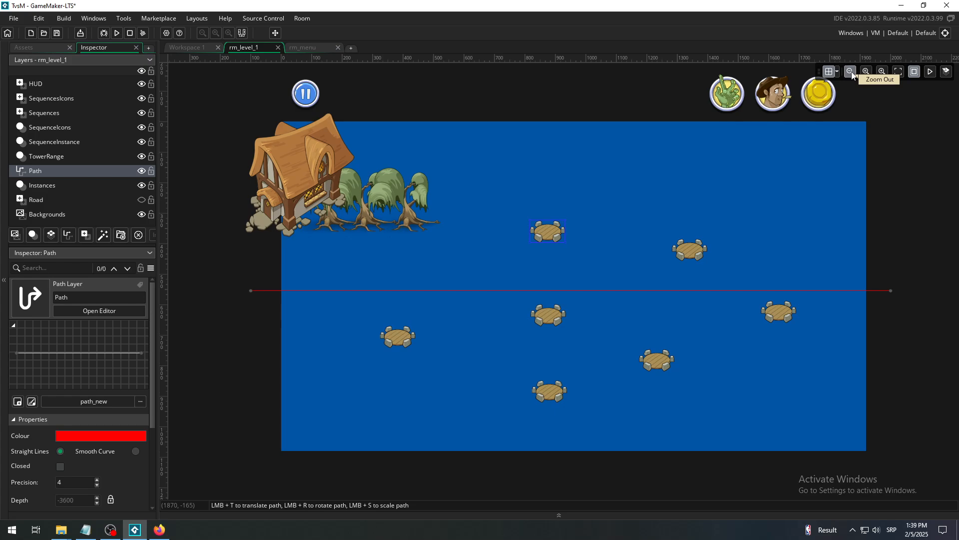
click(851, 72)
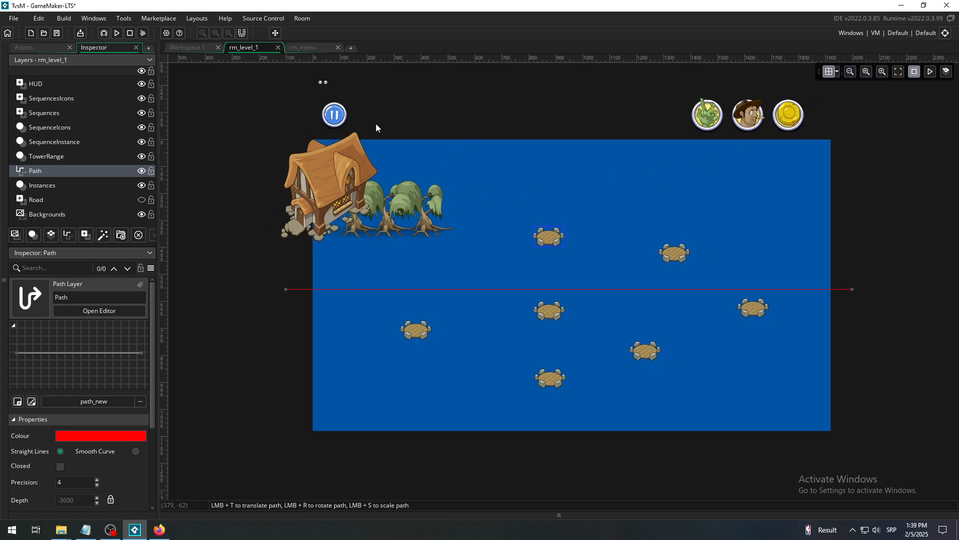
- Run the game with path_new on the Path layer, start the wave to test enemy movement, and close the game window
click(116, 33)
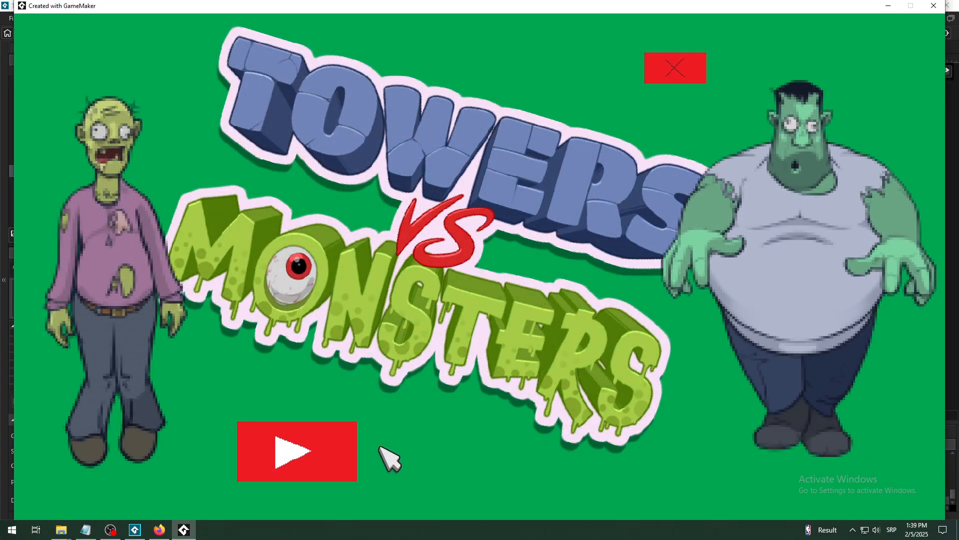
click(322, 463)
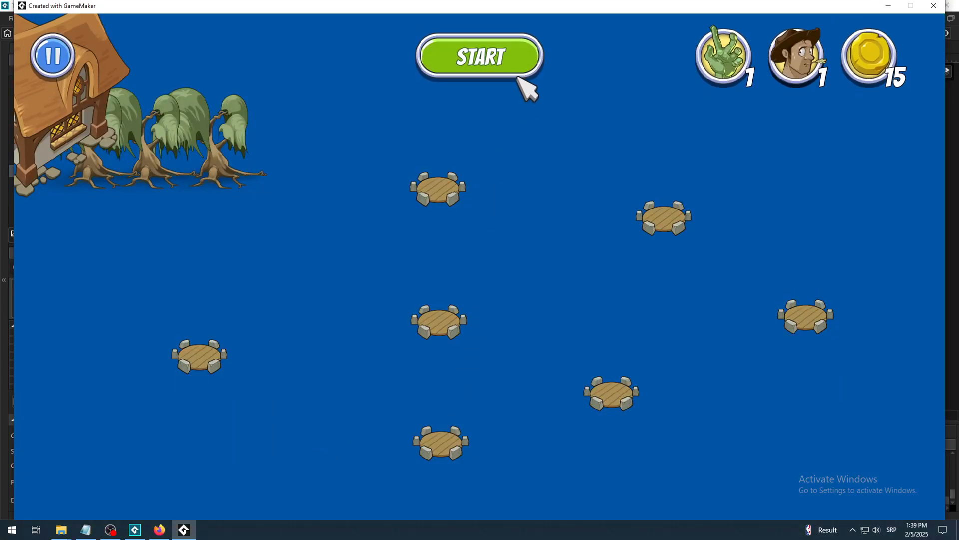
click(501, 69)
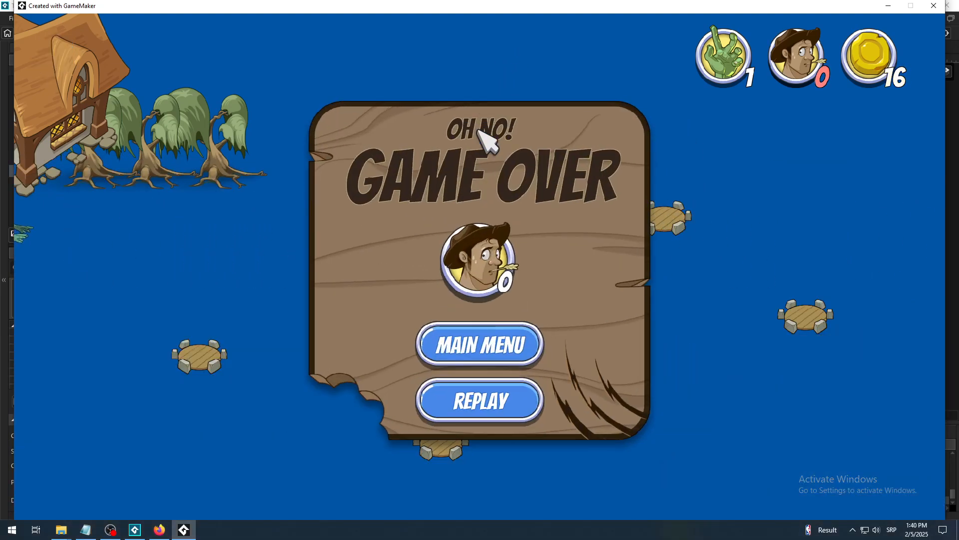
click(933, 6)
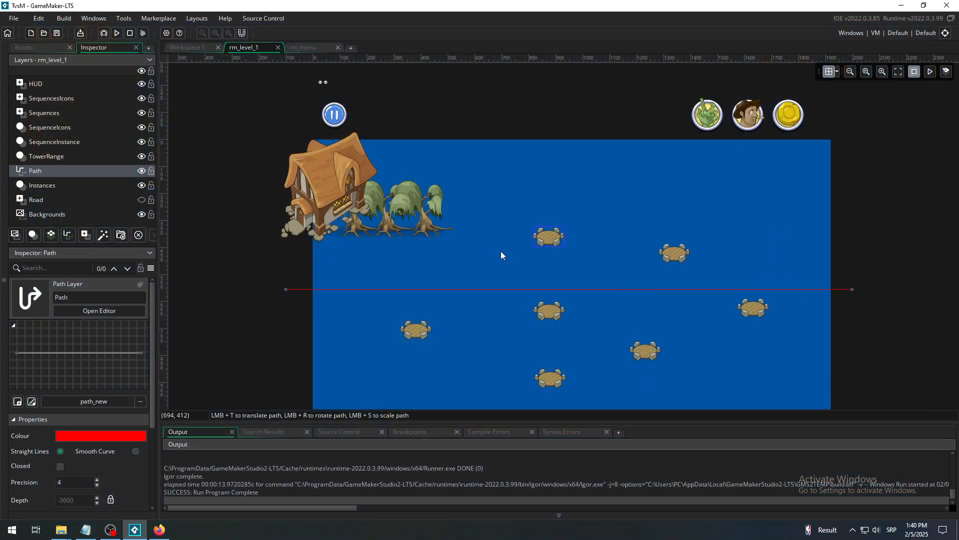
- Review the level_path assignment in obj_wave_level_1's Create event, collapse the output pane, and display the project's assets
click(189, 46)
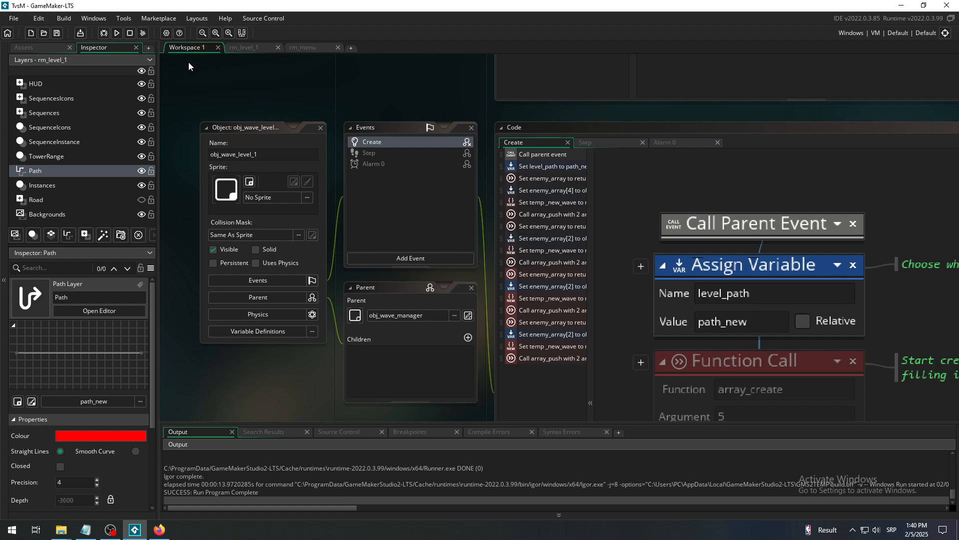
click(360, 514)
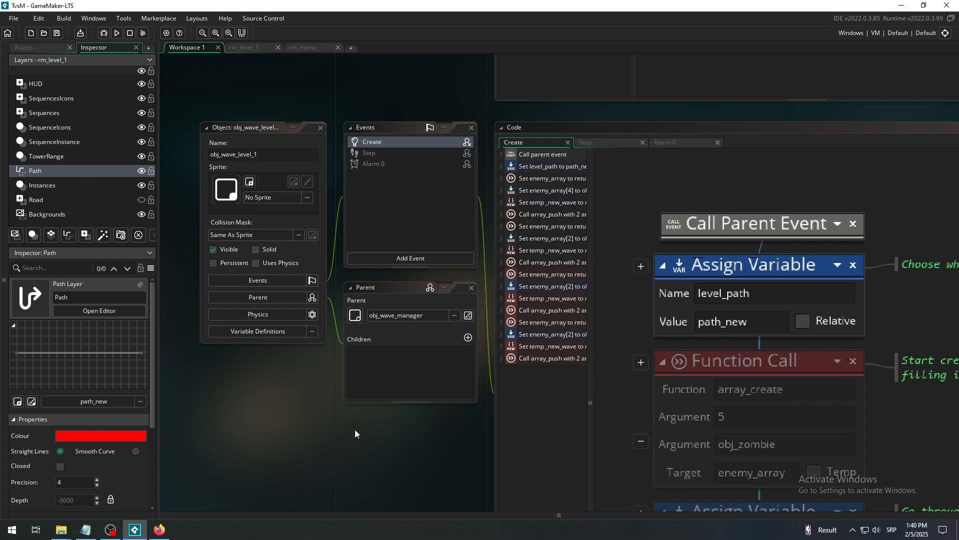
click(44, 45)
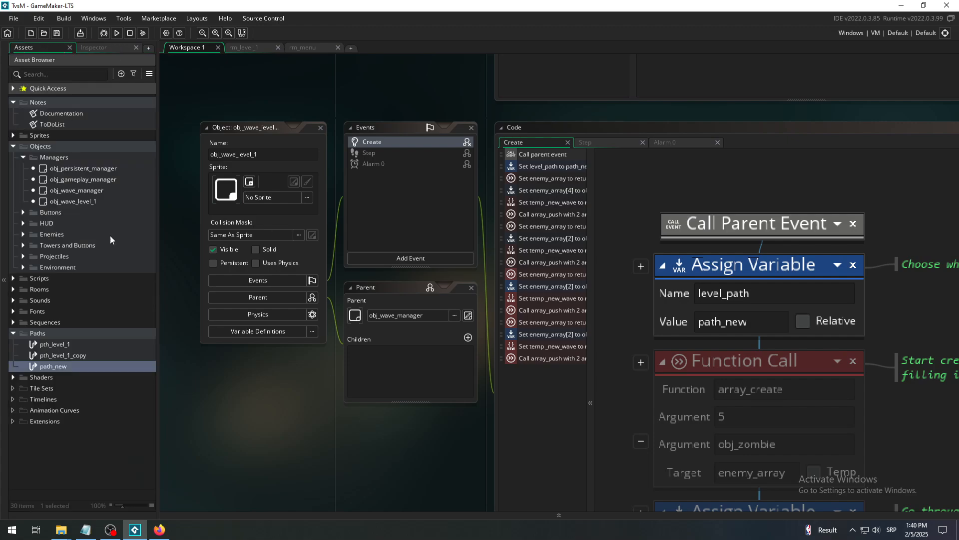
- Switch to Firefox to view the GameMaker Tower Defense Template playlist on YouTube, and return to GameMaker
click(159, 529)
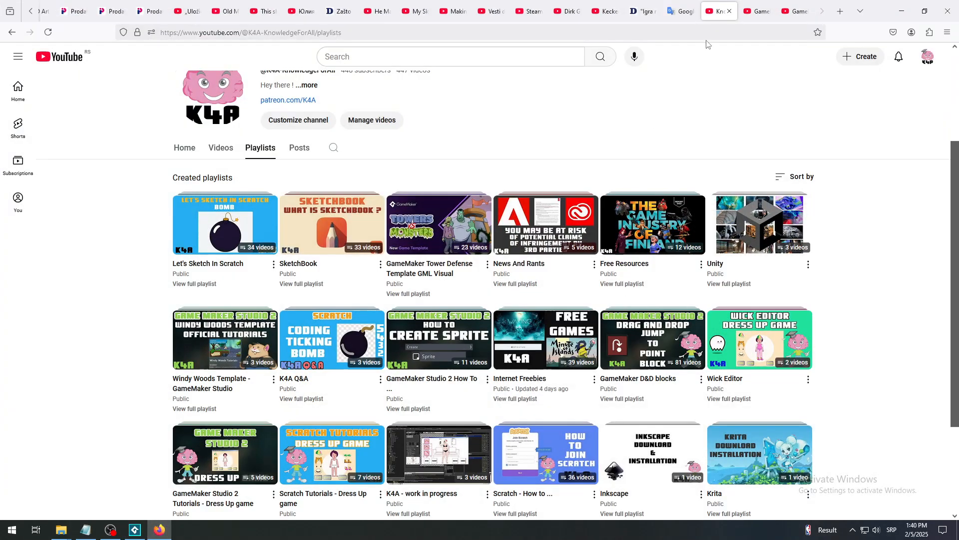
click(756, 13)
click(791, 12)
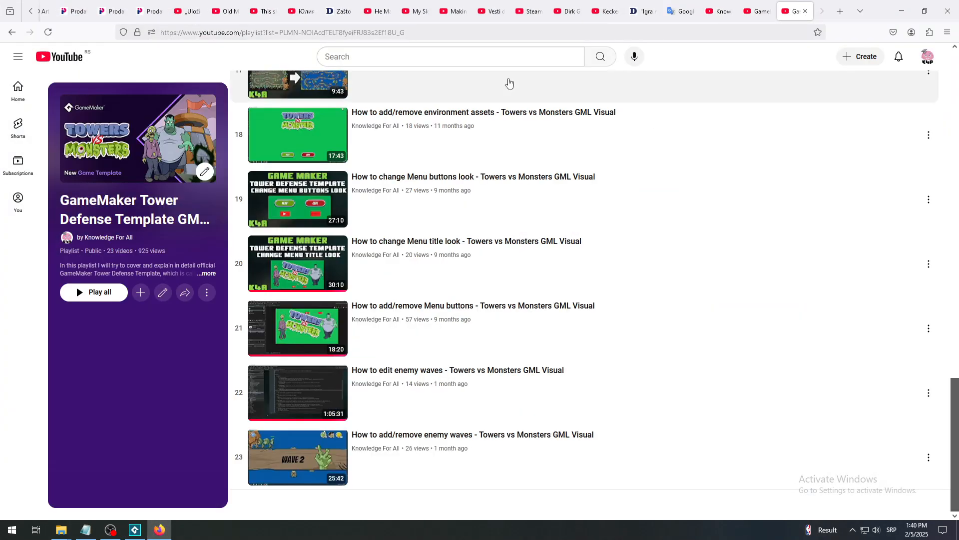
click(128, 528)
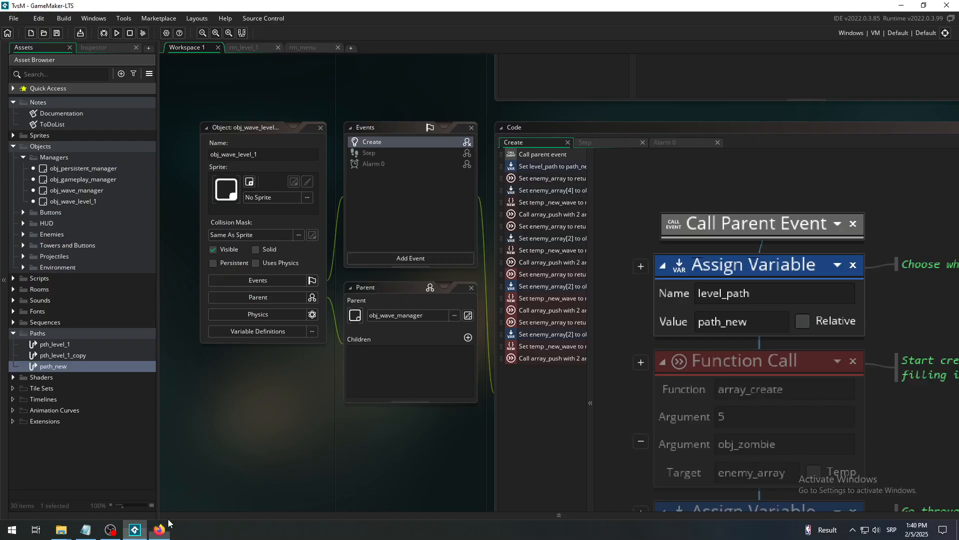
- Examine obj_wave_level_1's Create event in the workspace and reopen the rm_level_1 room
click(201, 33)
click(215, 32)
click(202, 33)
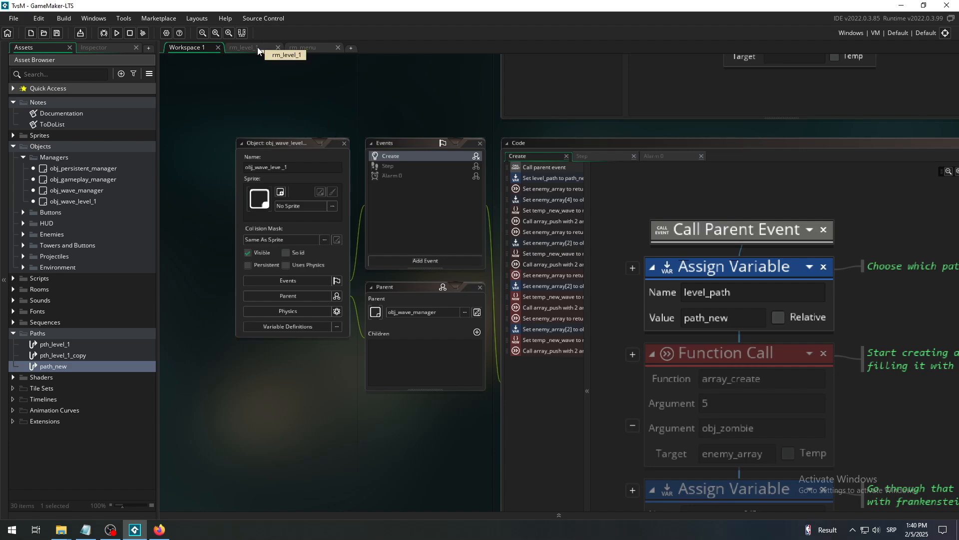
click(243, 47)
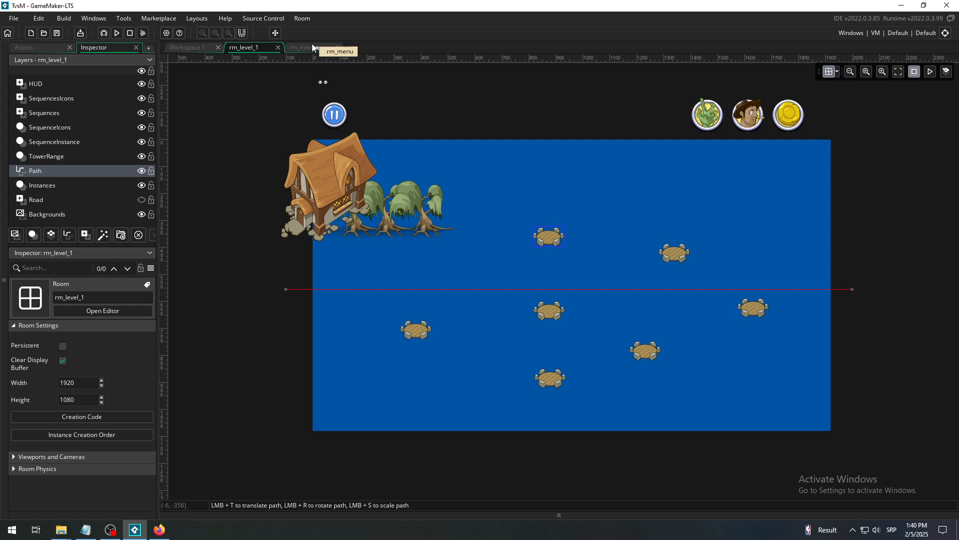
- Compare the Firefox tutorial playlist with the path in GameMaker's rm_level_1, ending on the playlist
click(159, 530)
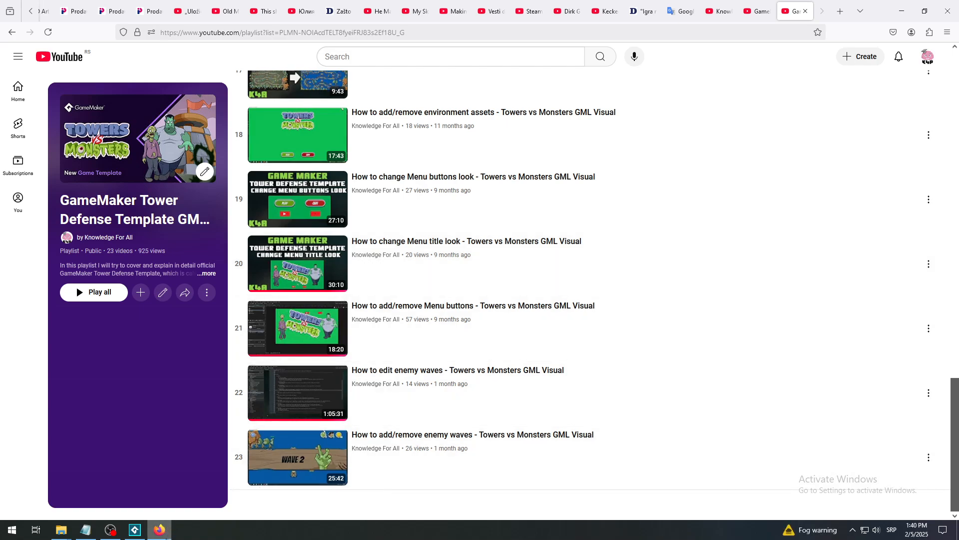
click(135, 530)
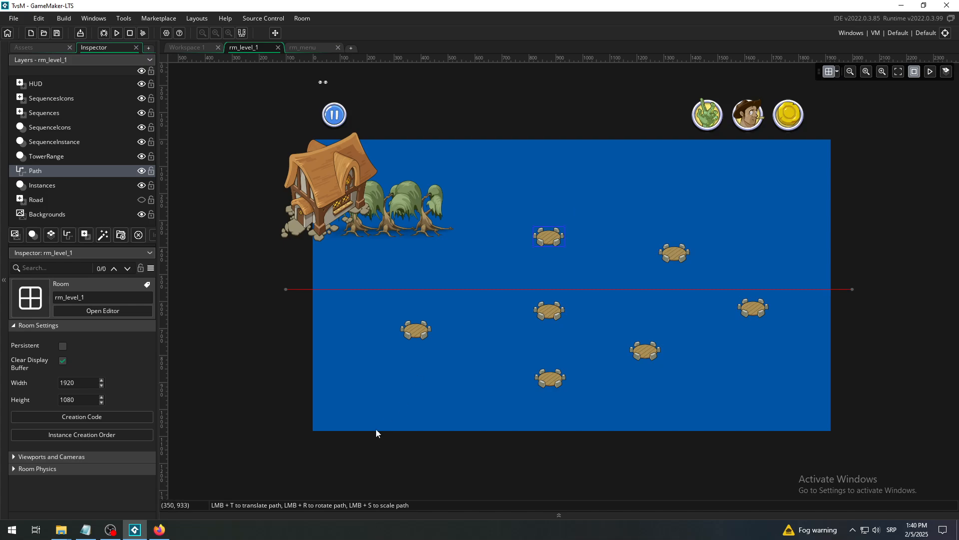
click(160, 529)
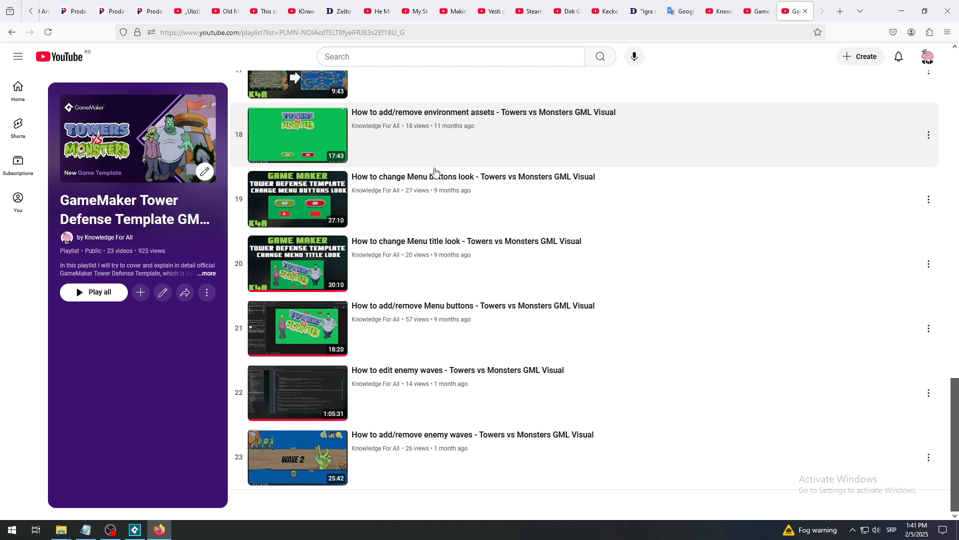
- Review the Towers vs Monsters GML Visual To Do List among the Knowledge For All channel's posts, and return to GameMaker
click(715, 13)
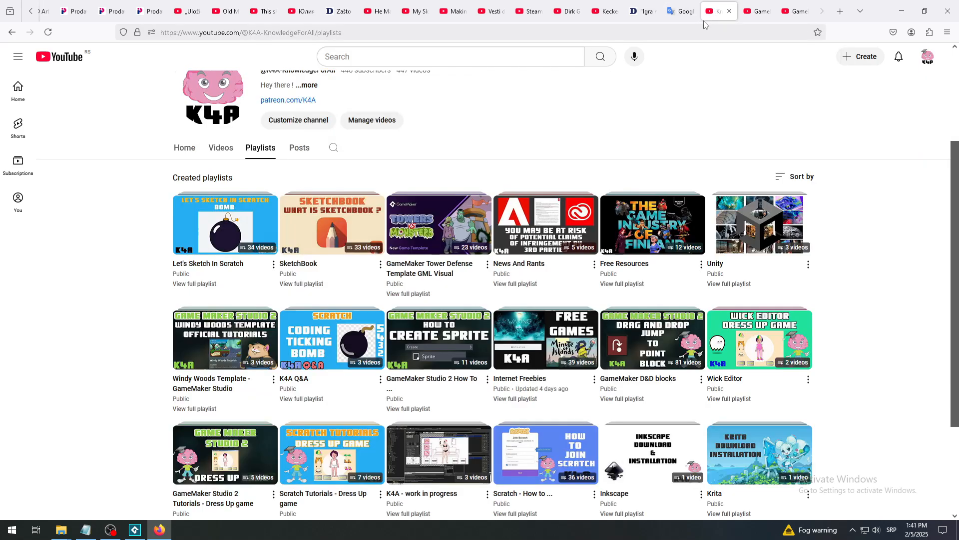
click(305, 148)
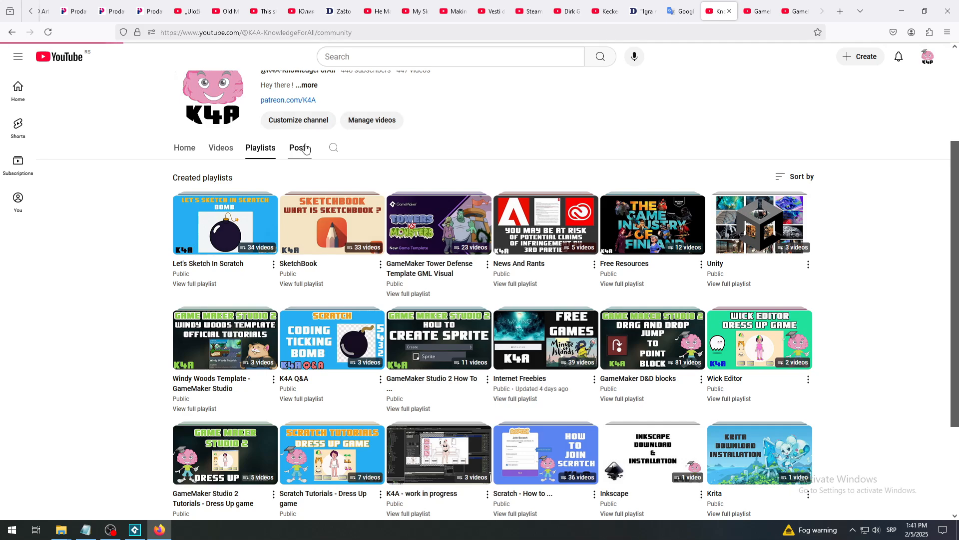
drag(957, 178, 954, 280)
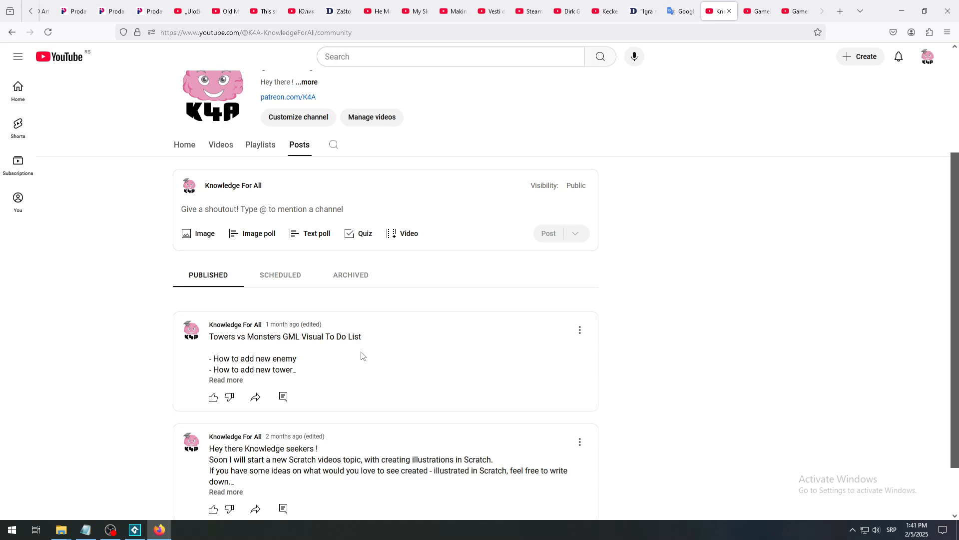
scroll(957, 341, down, 2)
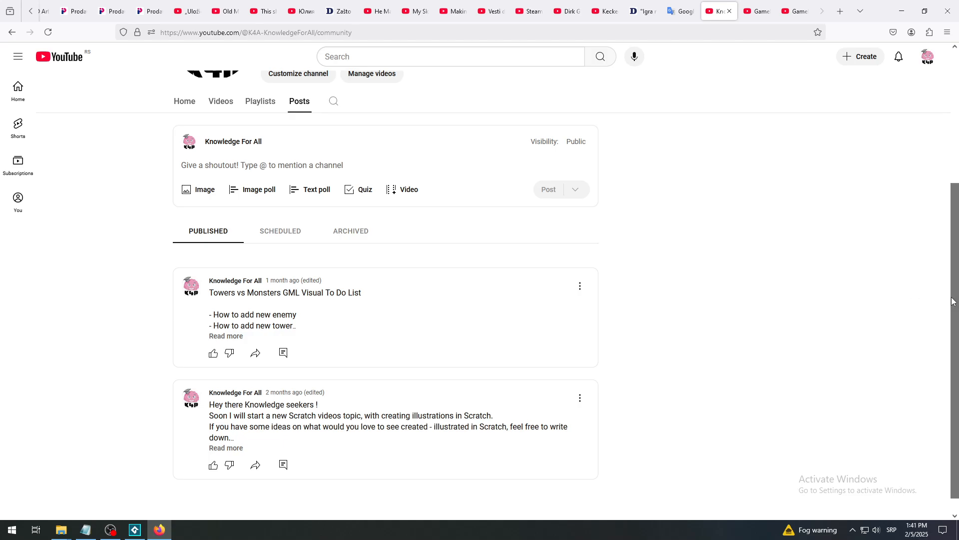
drag(955, 297, 957, 230)
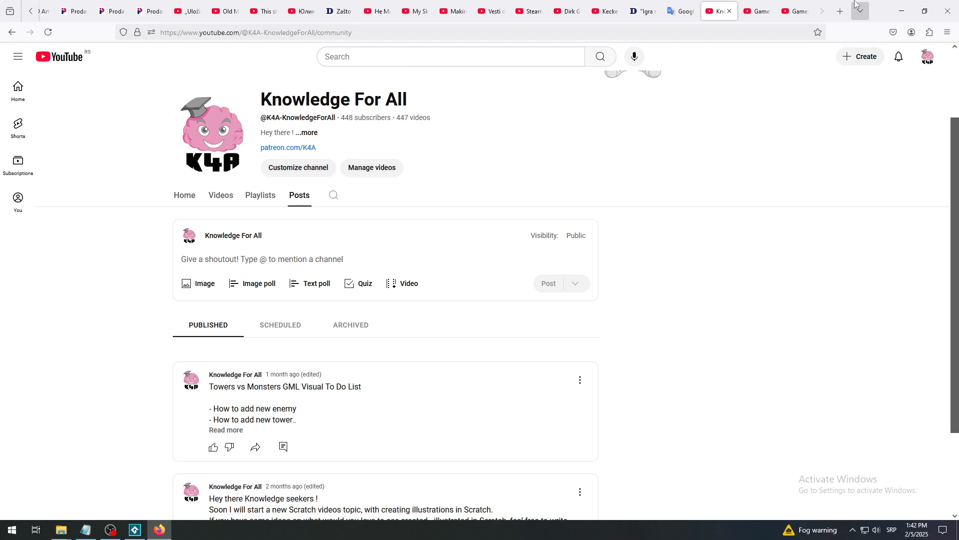
click(796, 11)
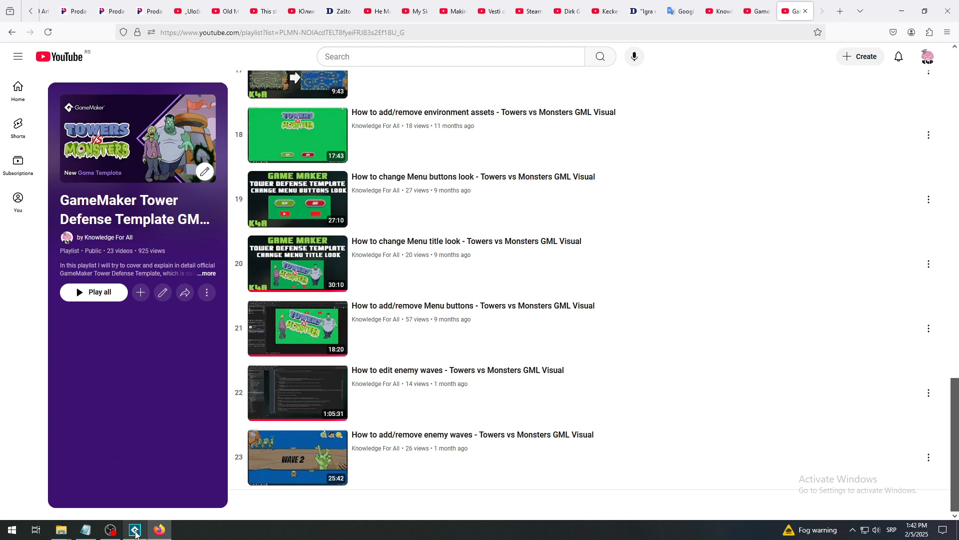
click(134, 530)
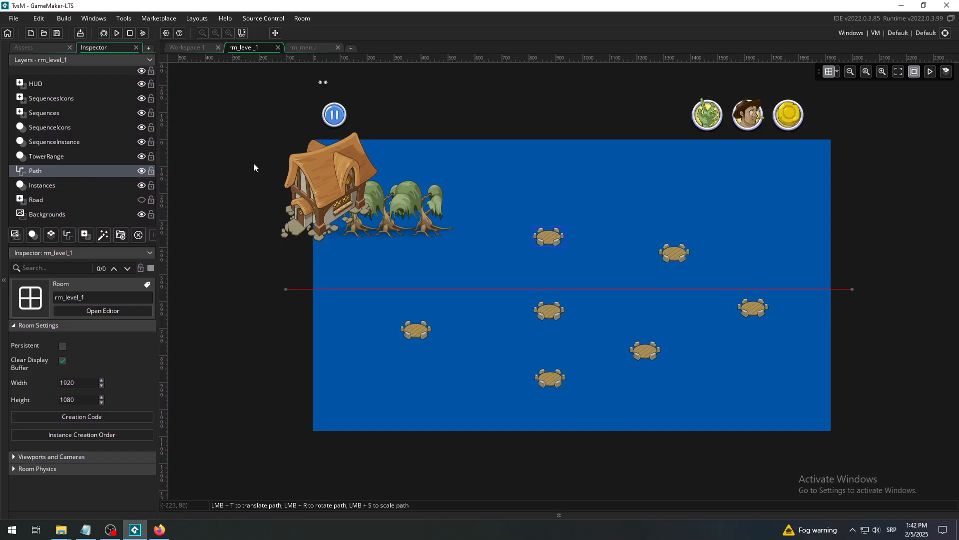